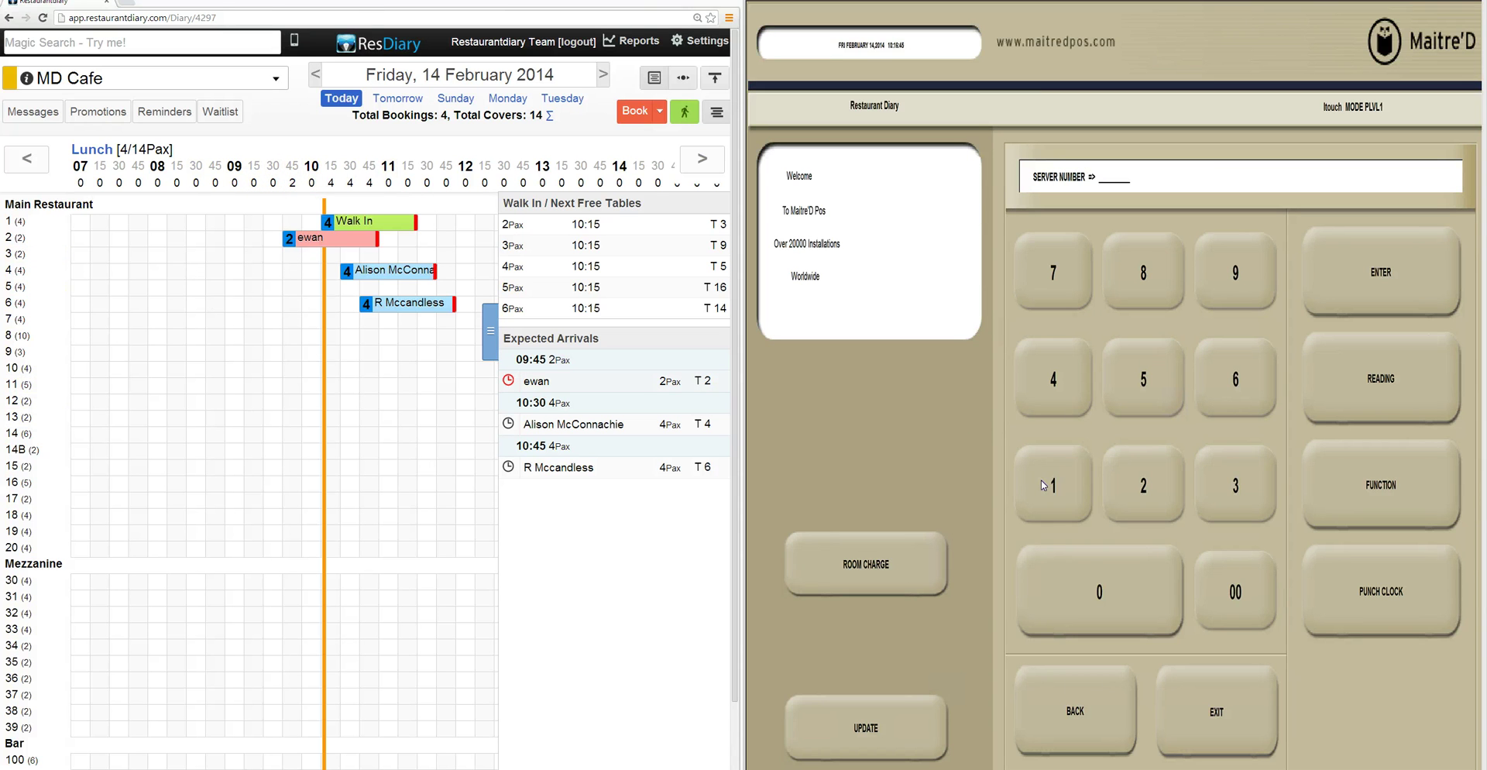
# - Sign in as server 1 and open table 3 for table service with 2 customers
pyautogui.click(1390, 270)
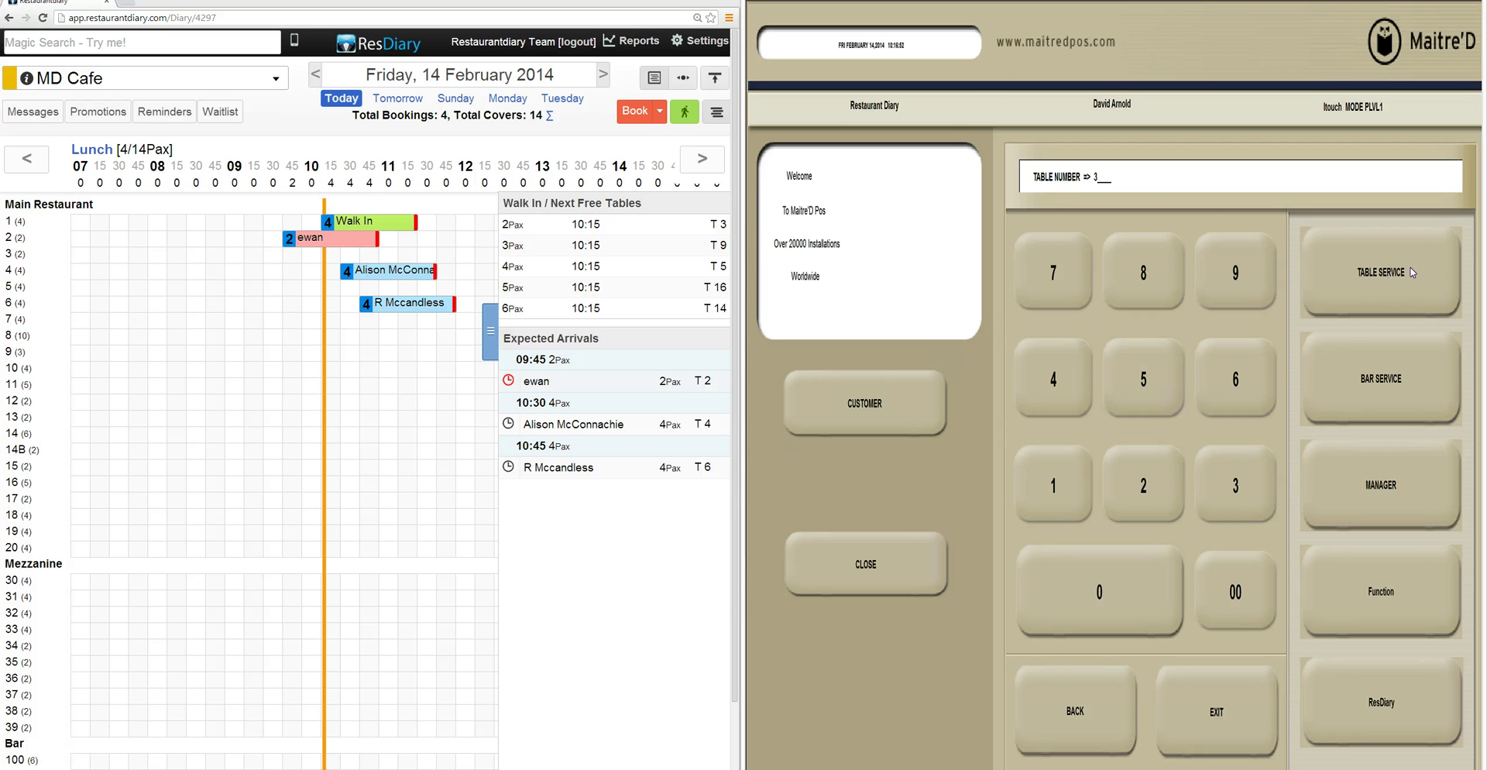
pyautogui.click(1363, 287)
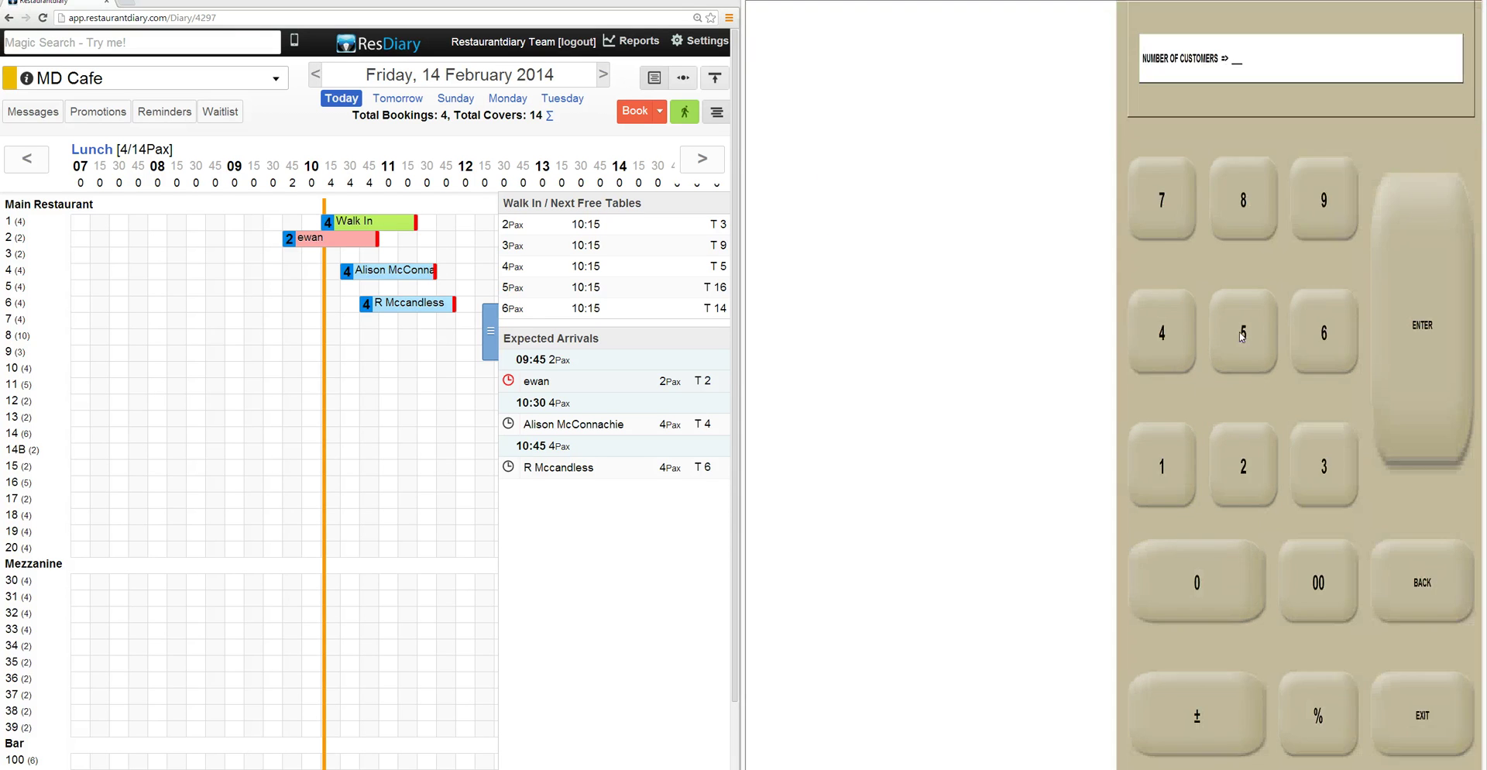
pyautogui.click(1247, 466)
pyautogui.click(1406, 329)
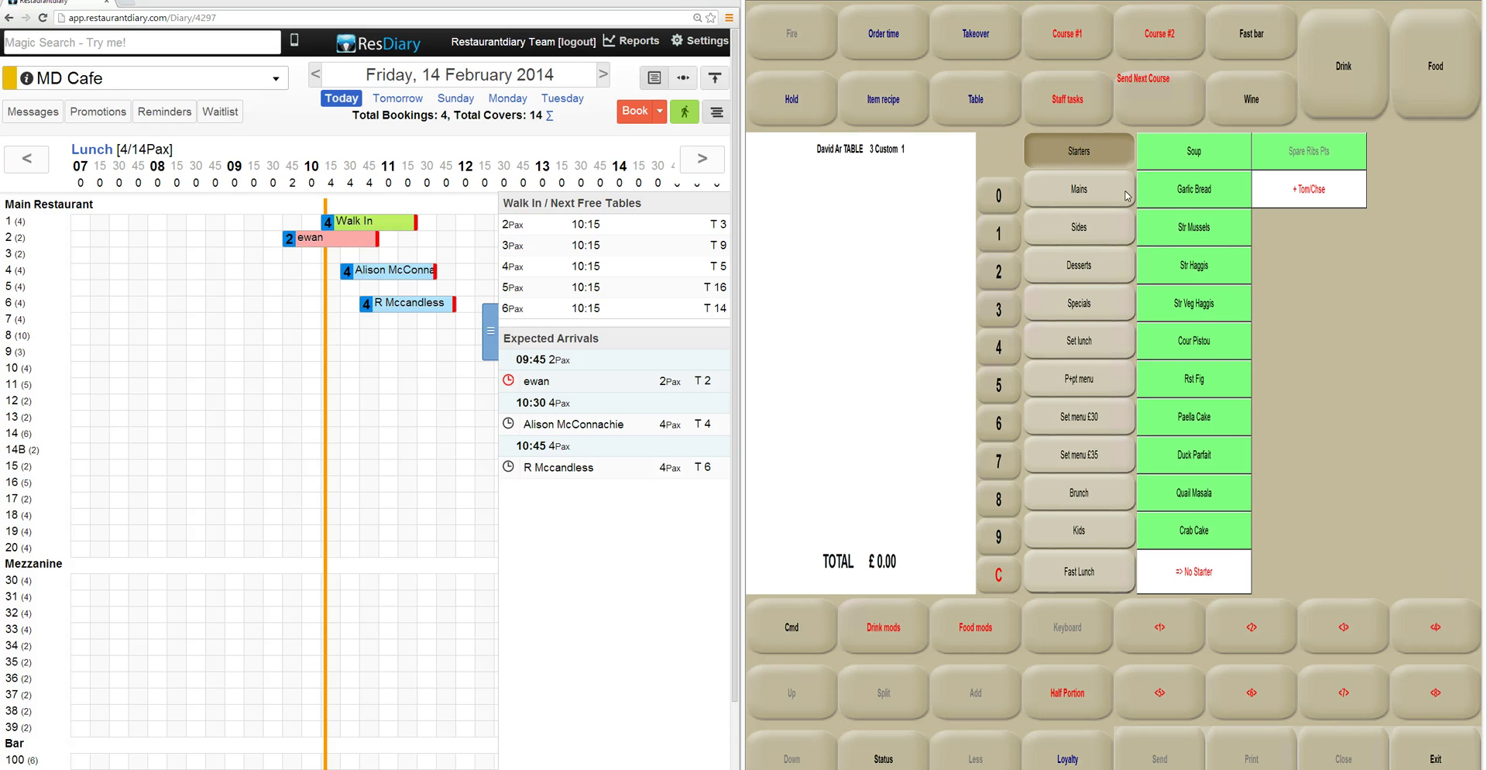
# - Order Str Mussels, Str Haggis, Str Veg Haggis, half Carlsberg and half Tuborg, then send it
pyautogui.click(1193, 217)
pyautogui.click(1193, 270)
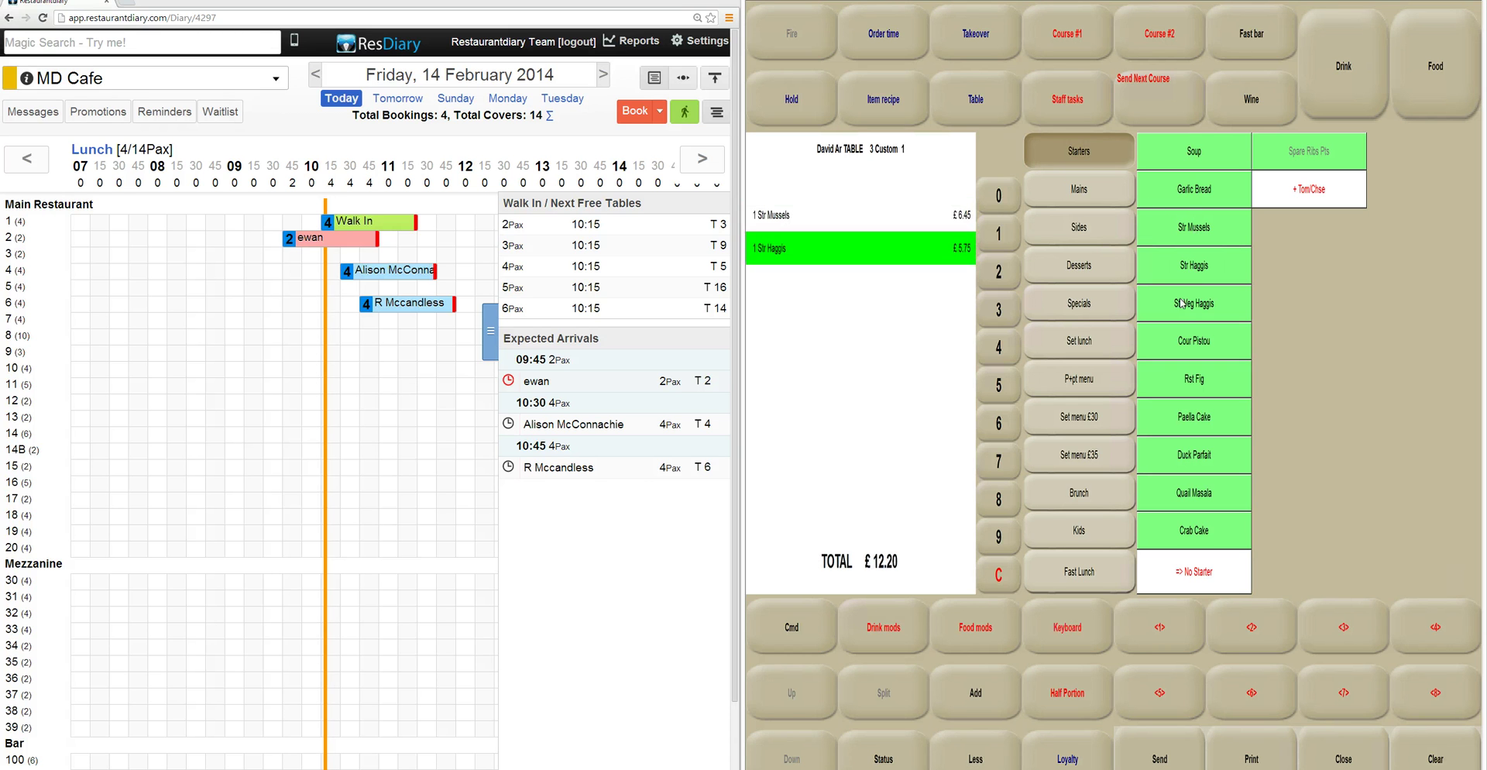
pyautogui.click(1182, 304)
pyautogui.click(1252, 34)
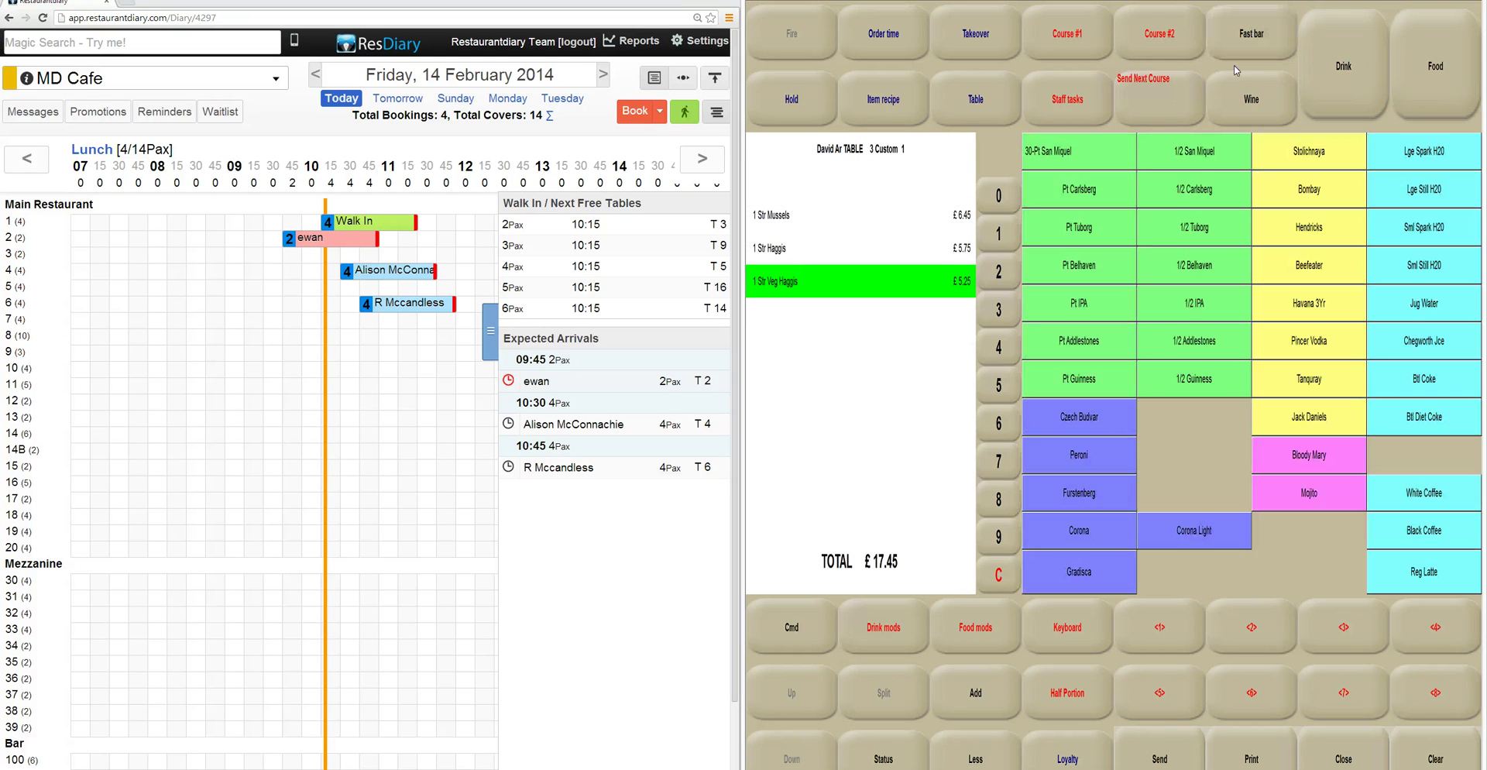
pyautogui.click(1173, 207)
pyautogui.click(1186, 234)
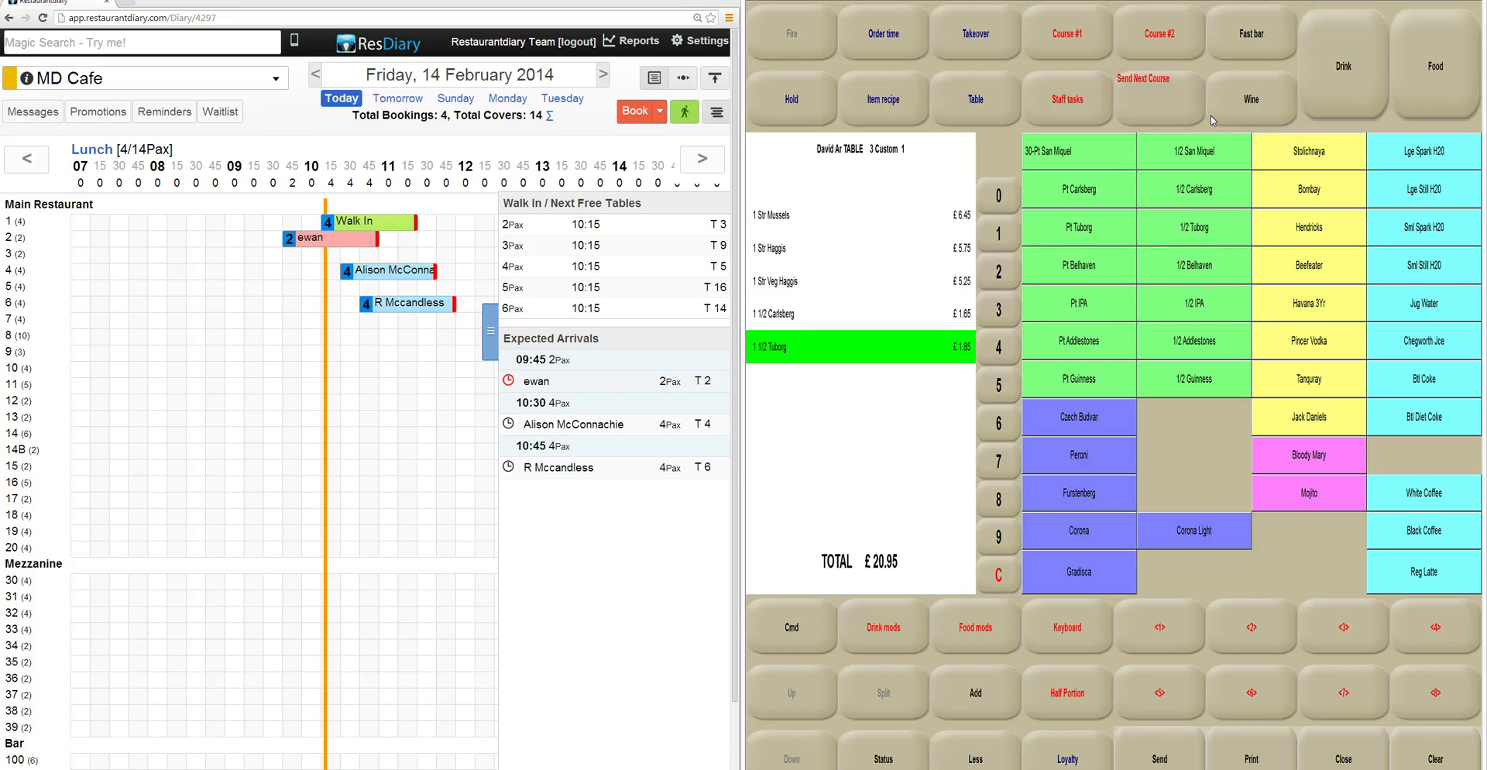
pyautogui.click(1159, 758)
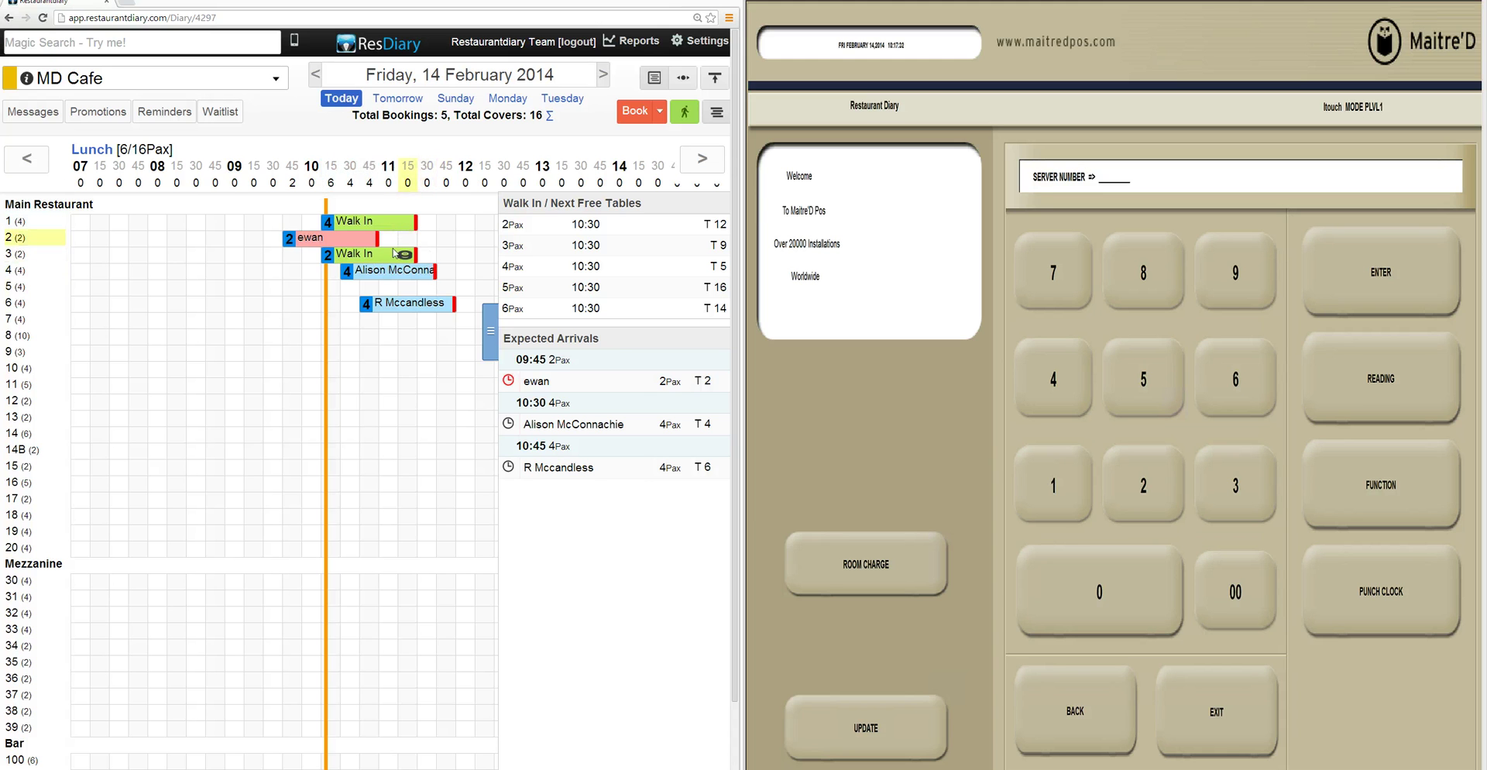
# - As server 1, add Mn Mussels, Mn Haggis and a 6oz Burger to table 3 and send them
pyautogui.click(1386, 282)
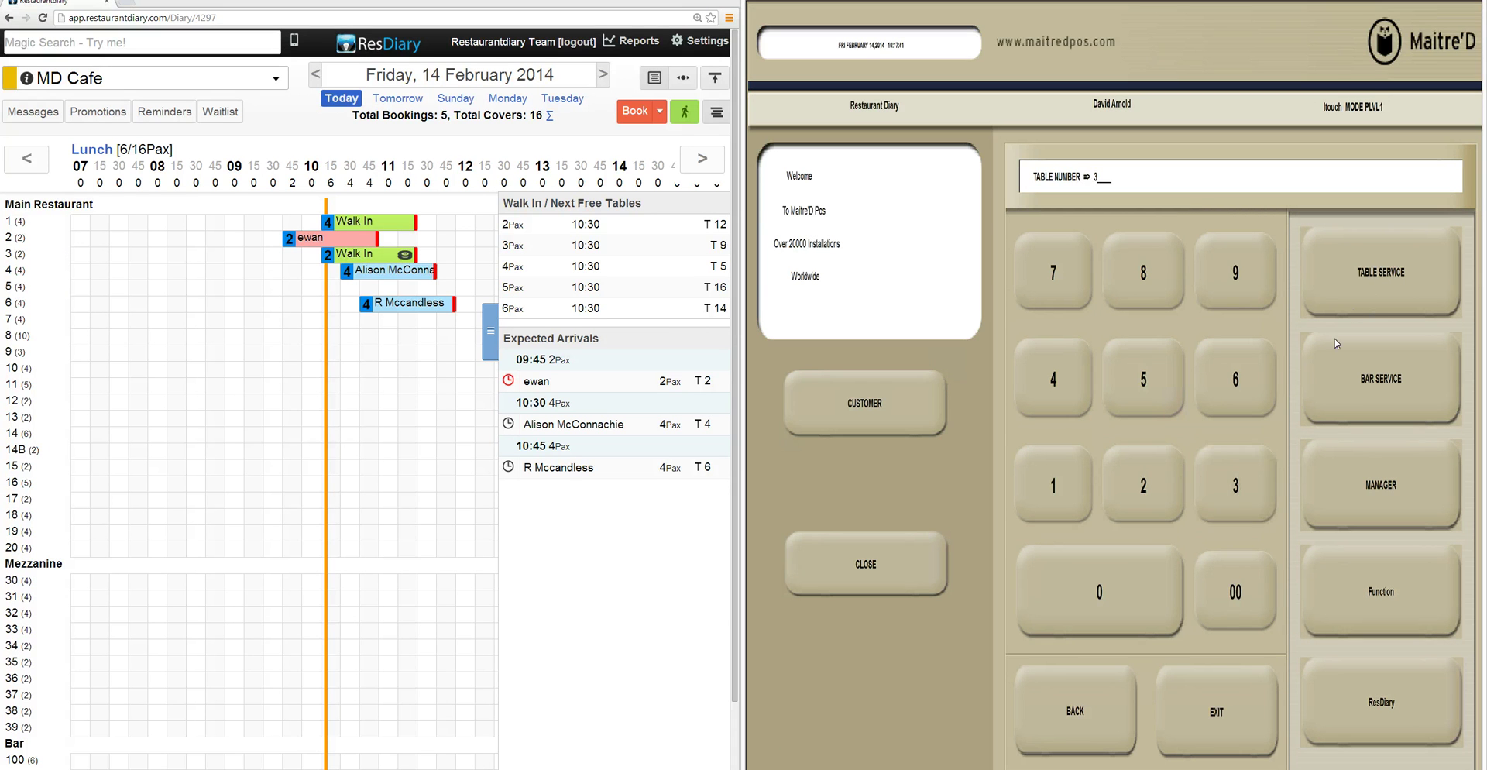
pyautogui.click(1375, 286)
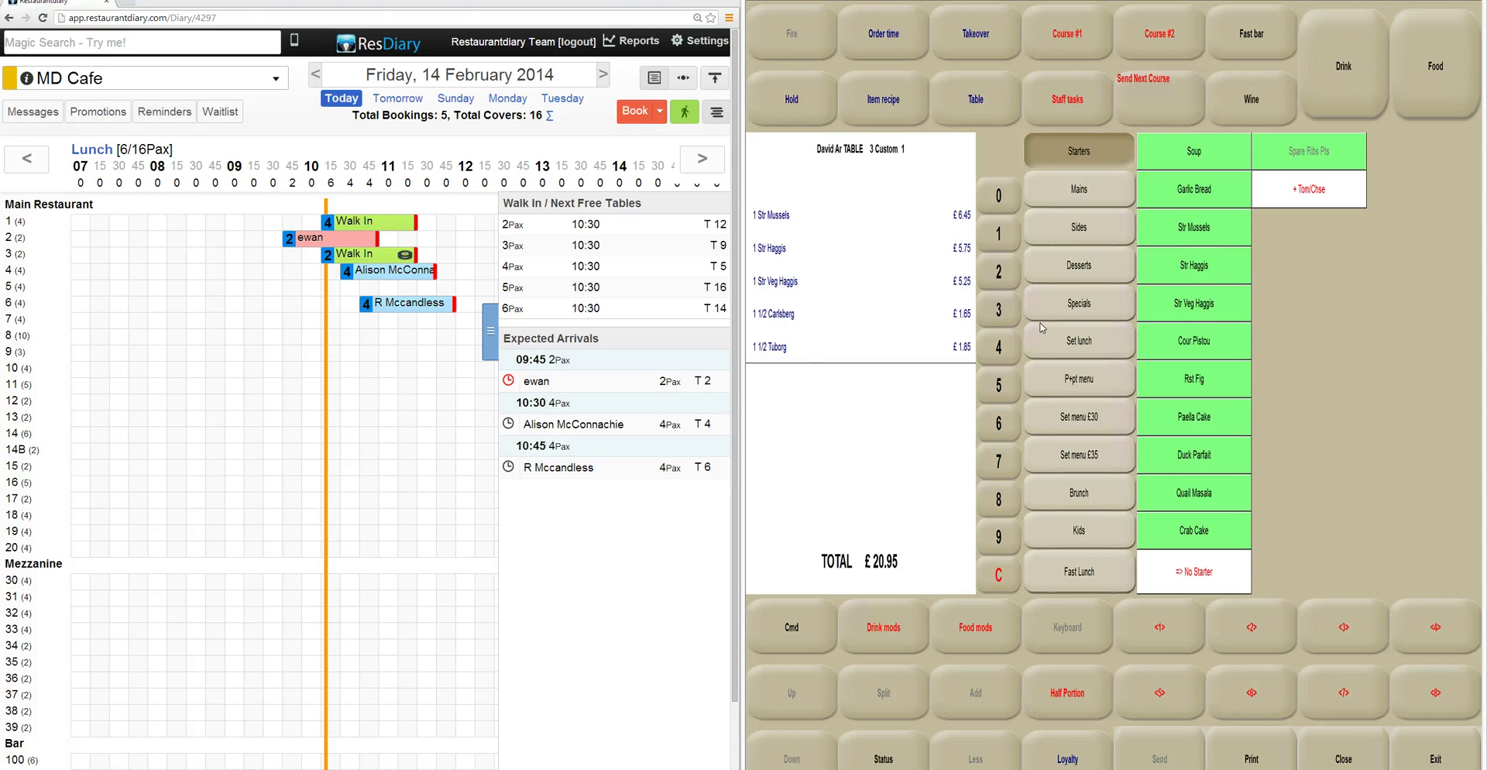
pyautogui.click(1083, 194)
pyautogui.click(1191, 266)
pyautogui.click(1194, 229)
pyautogui.click(1197, 347)
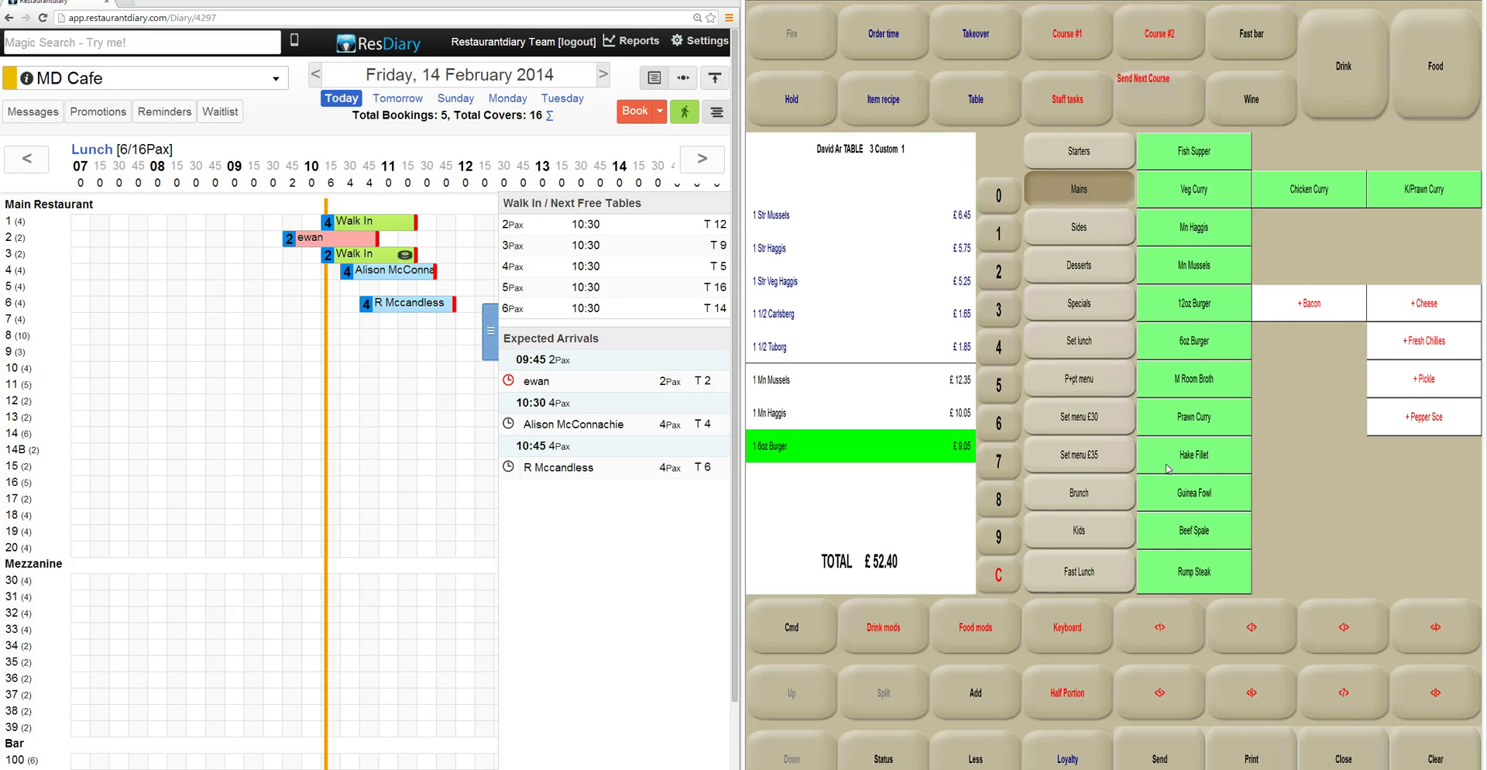
pyautogui.click(1148, 749)
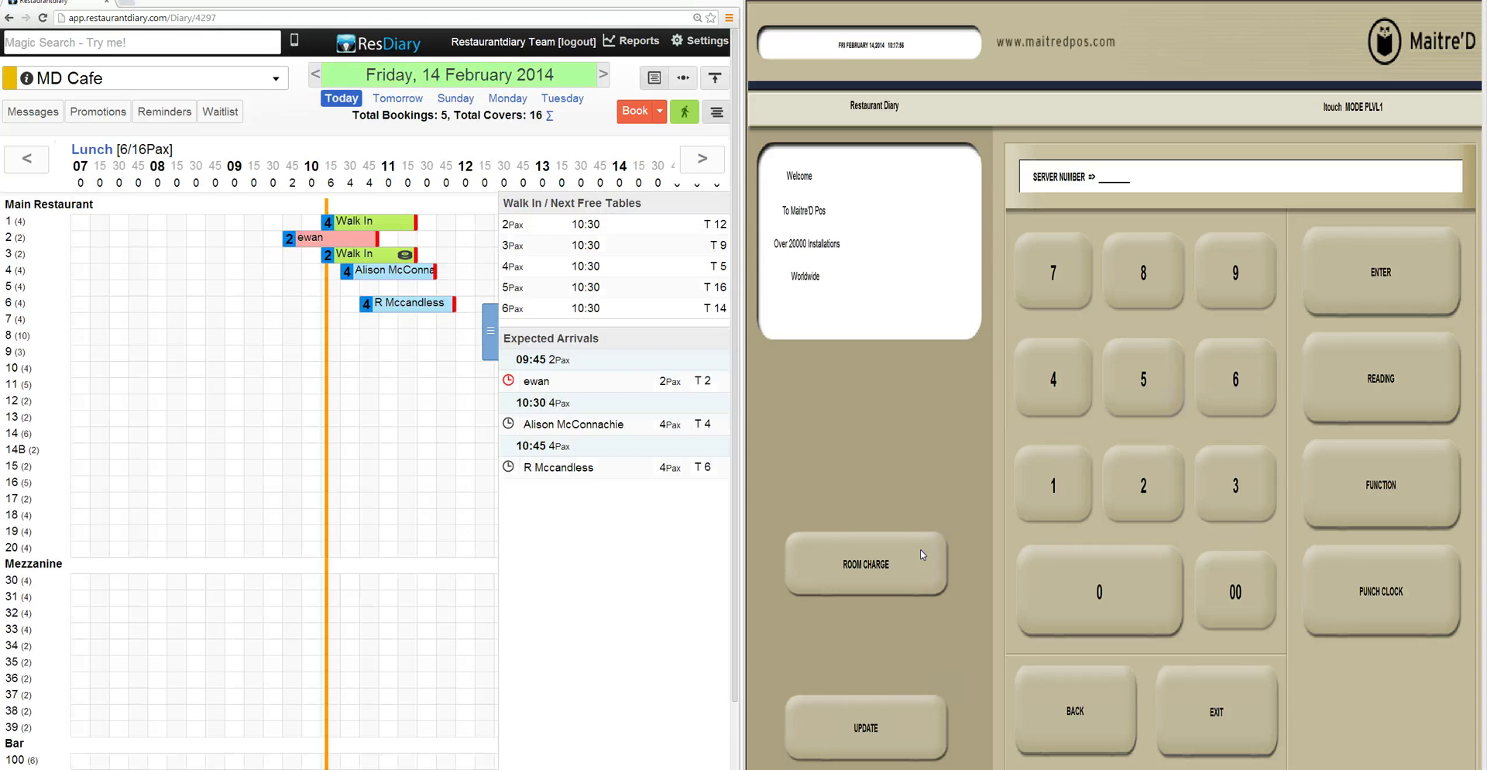
# - Sign in as server 1, open table 3 and print its £52.40 check
pyautogui.click(1055, 484)
pyautogui.click(1365, 286)
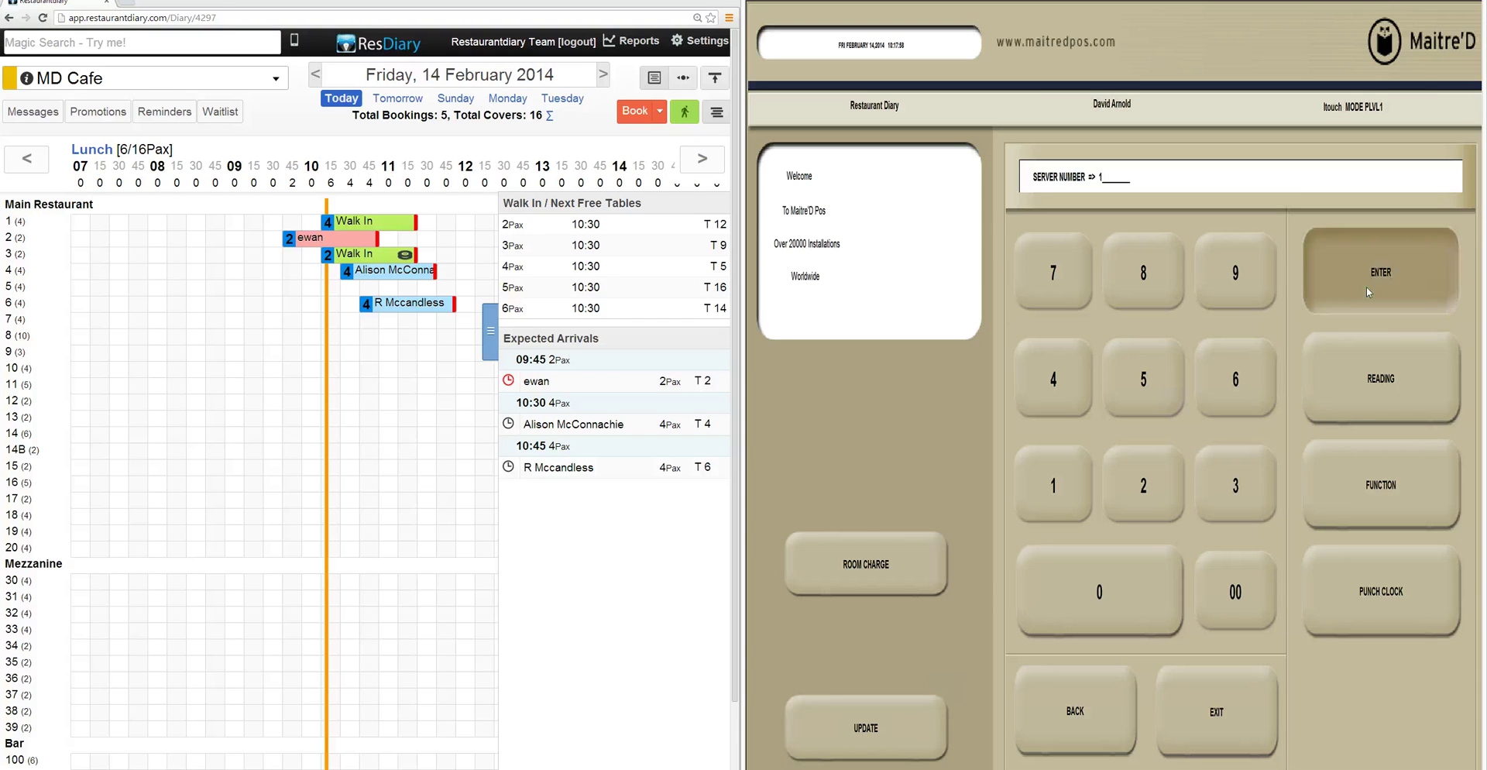
pyautogui.click(1241, 481)
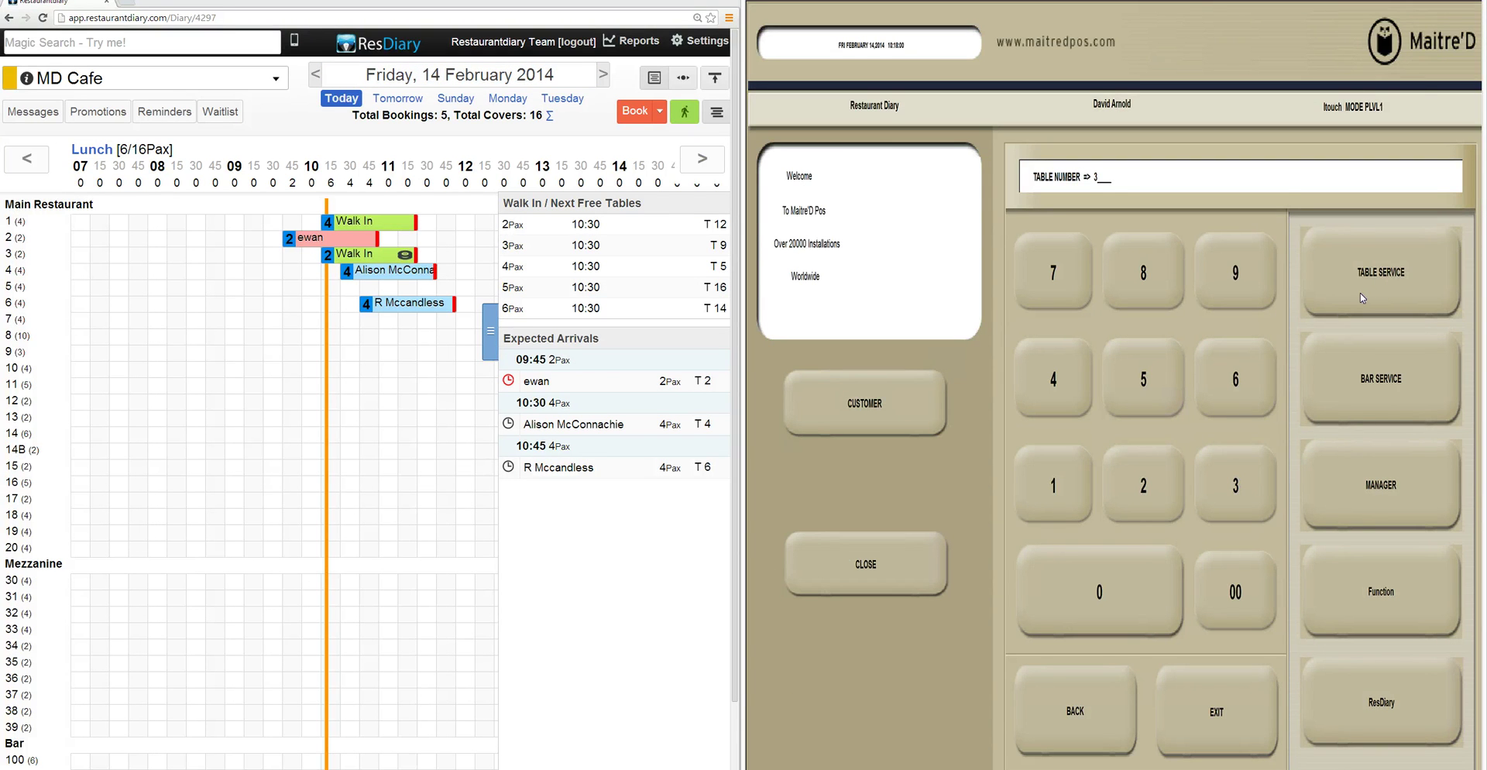
pyautogui.click(1365, 286)
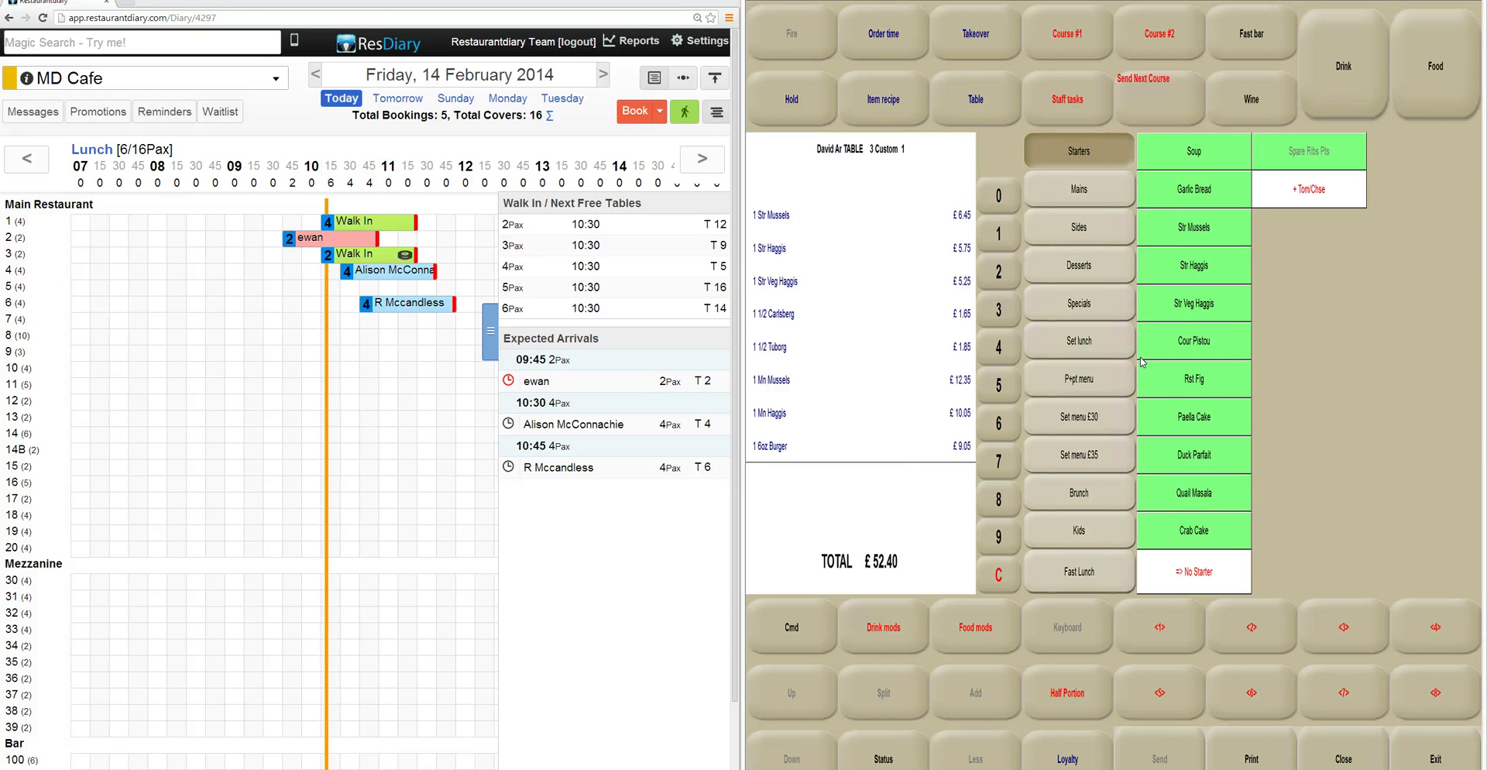
pyautogui.click(1252, 759)
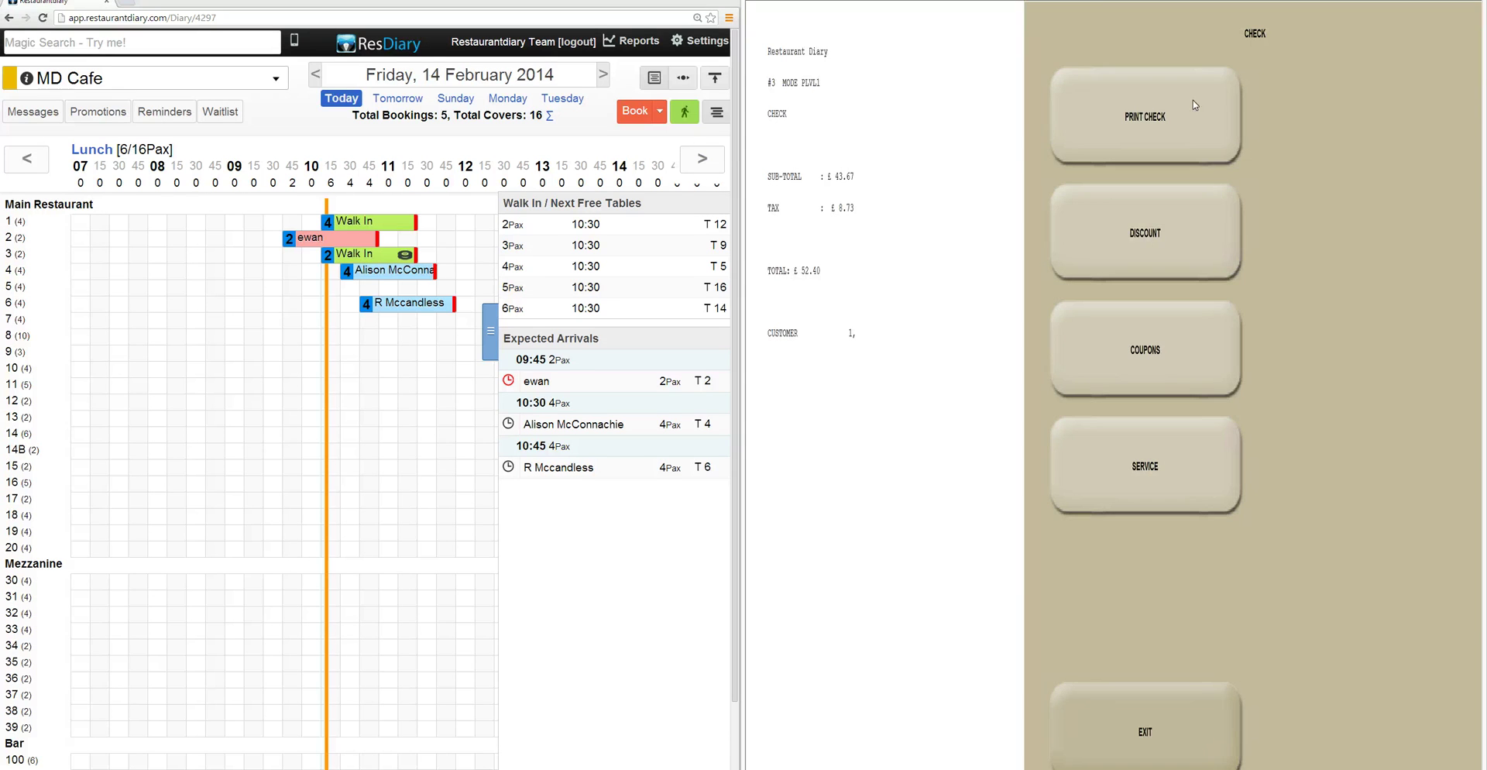
pyautogui.click(1130, 117)
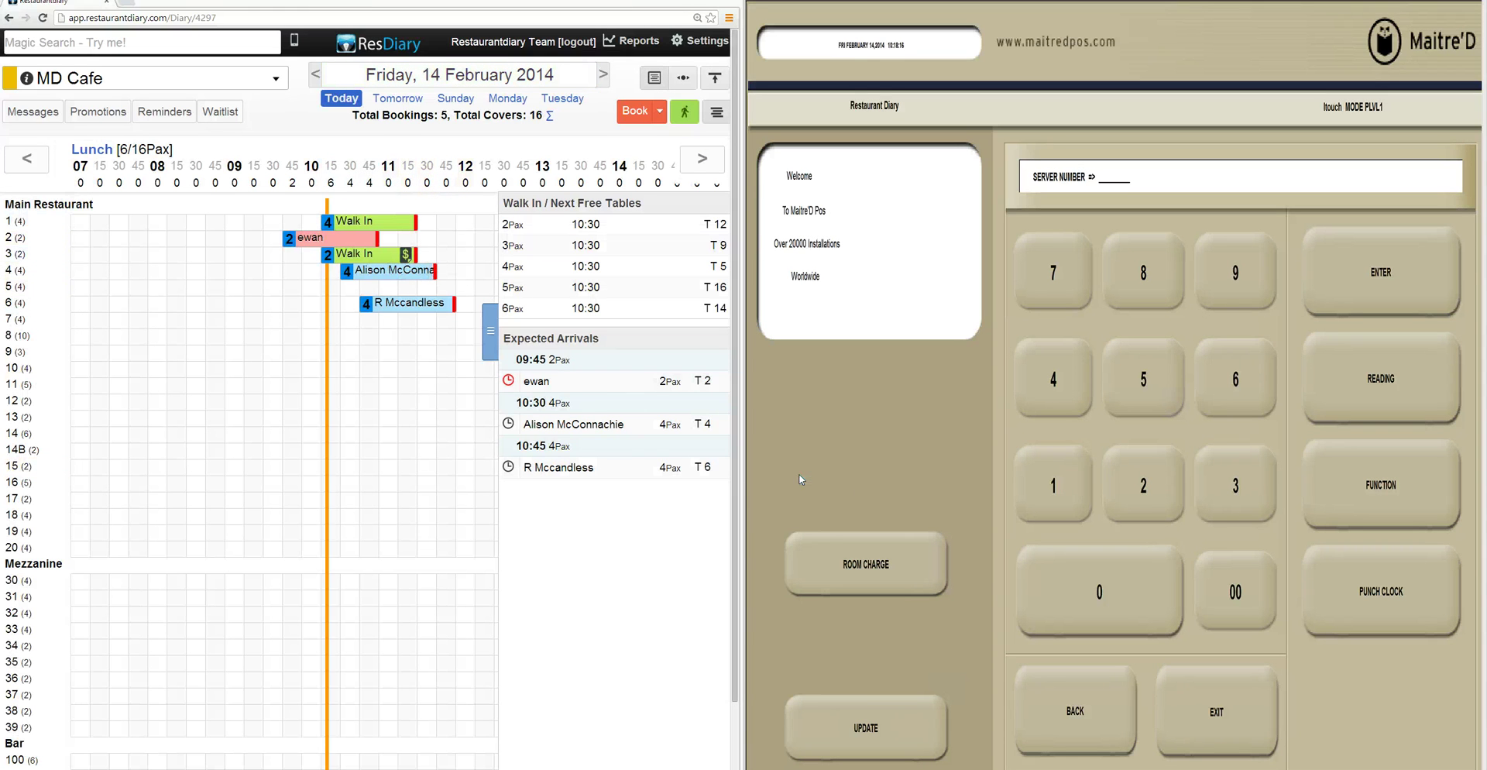
# - Sign in as server 1 and open table 3's order
pyautogui.click(1065, 493)
pyautogui.click(1369, 276)
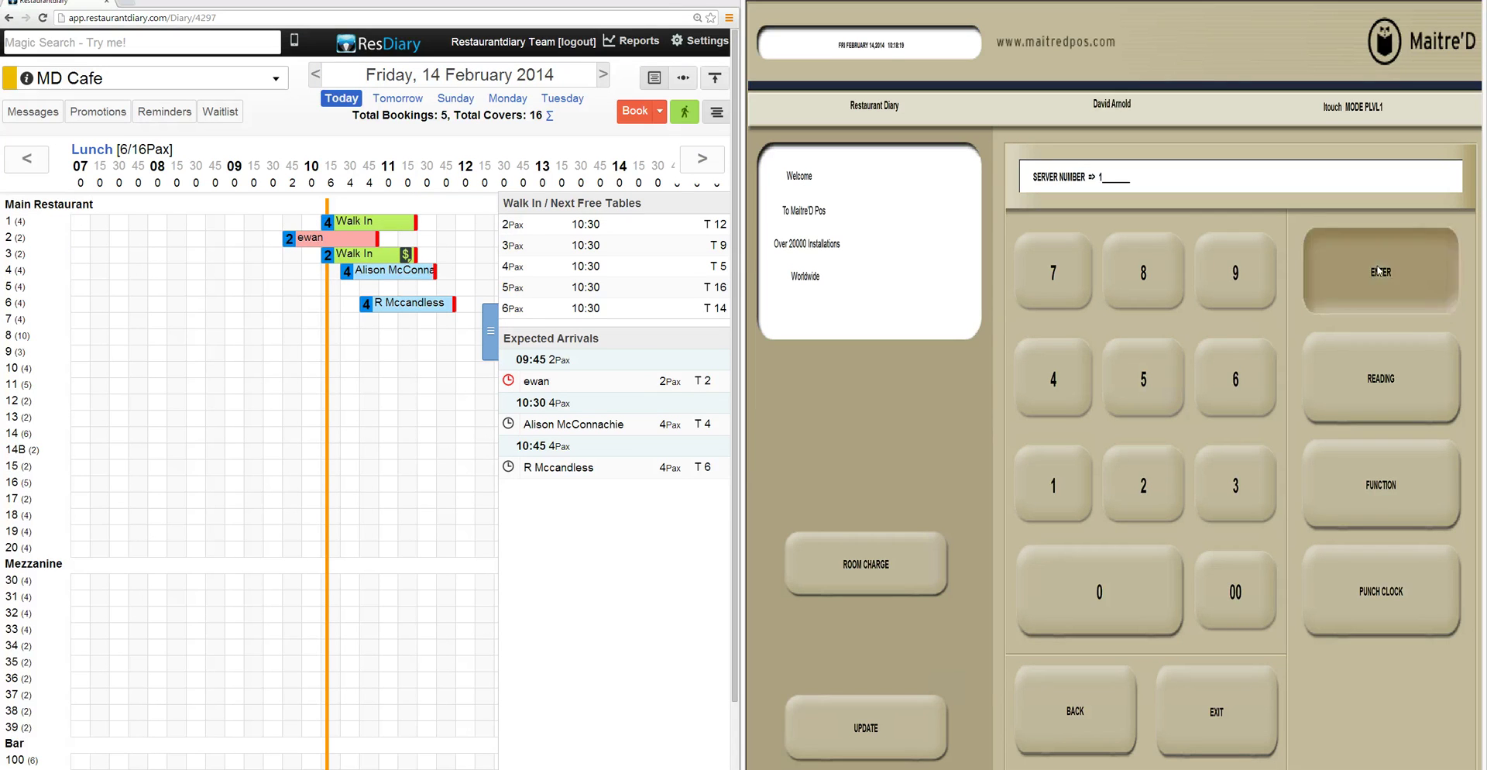
pyautogui.click(1236, 488)
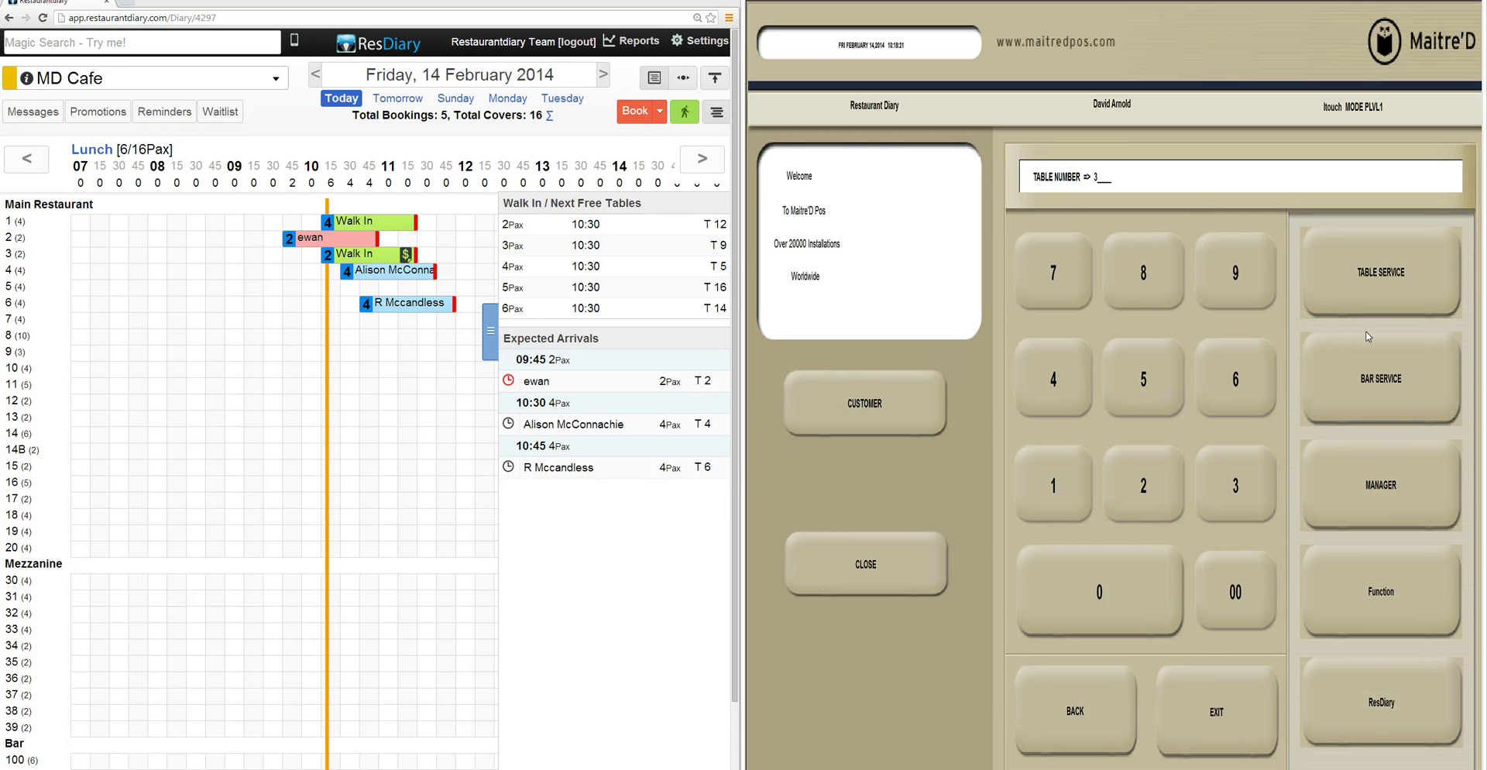
pyautogui.click(1392, 296)
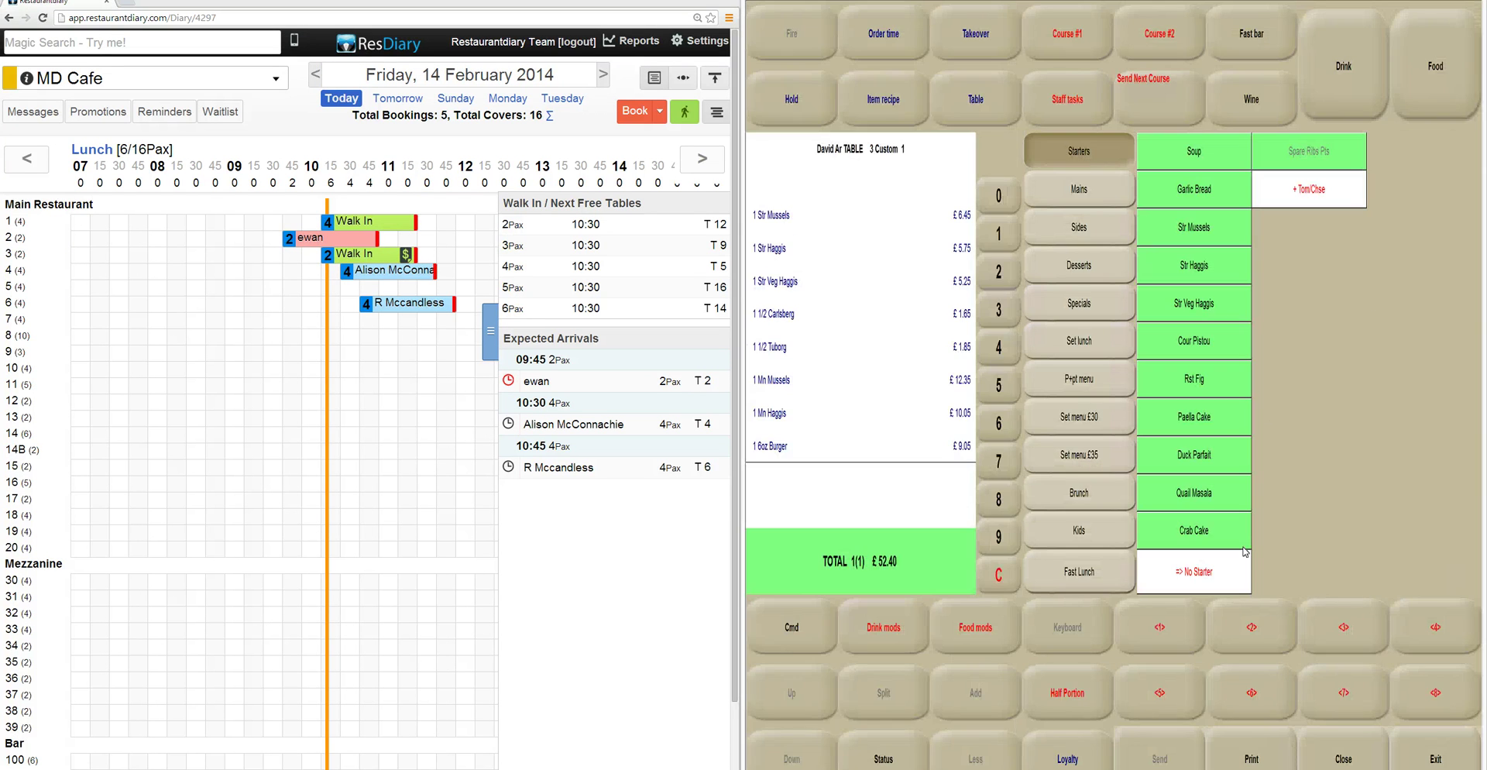
# - Pay the £52.40 check with £53.00 cash, print the receipt and accept £0.60 change
pyautogui.click(1336, 755)
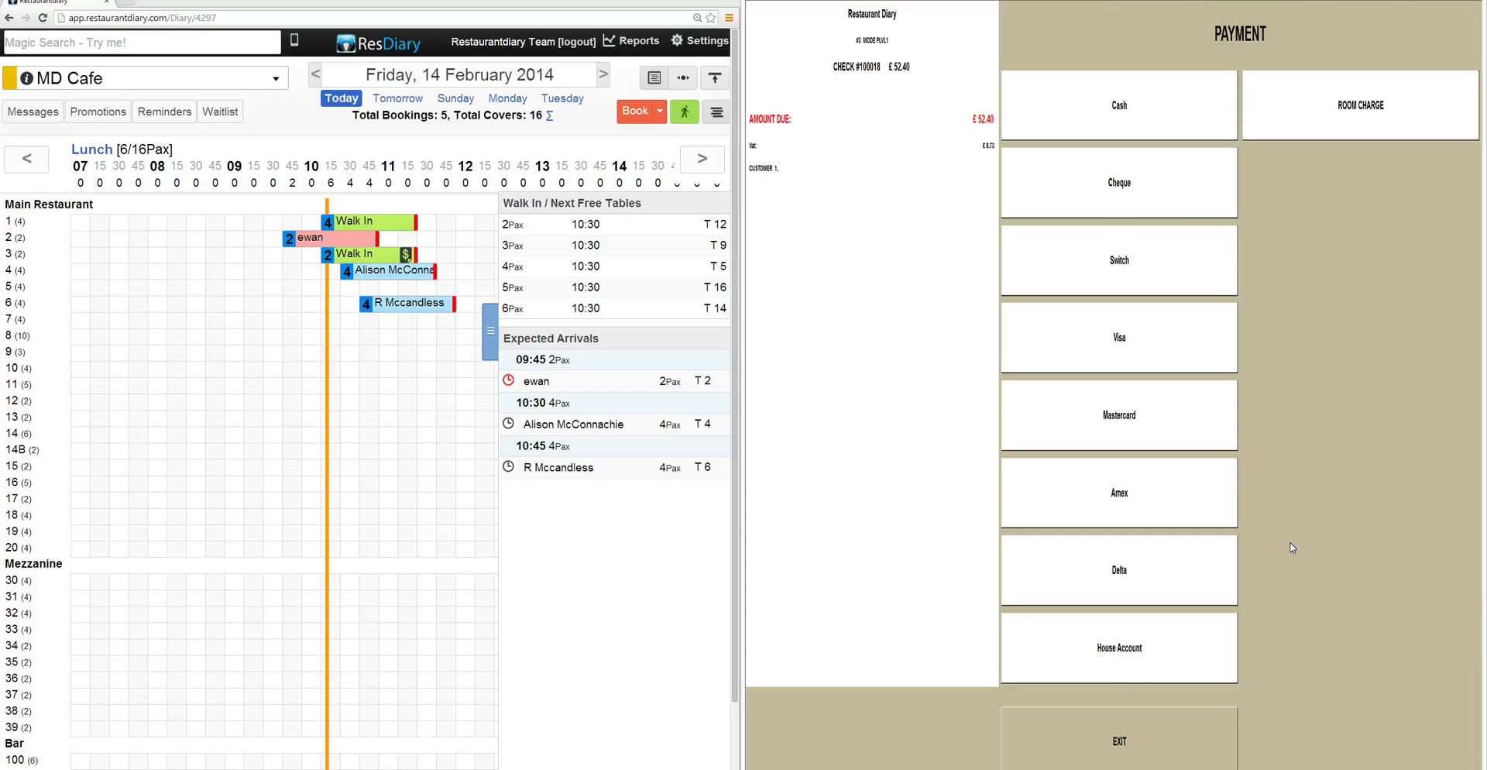
pyautogui.click(1128, 105)
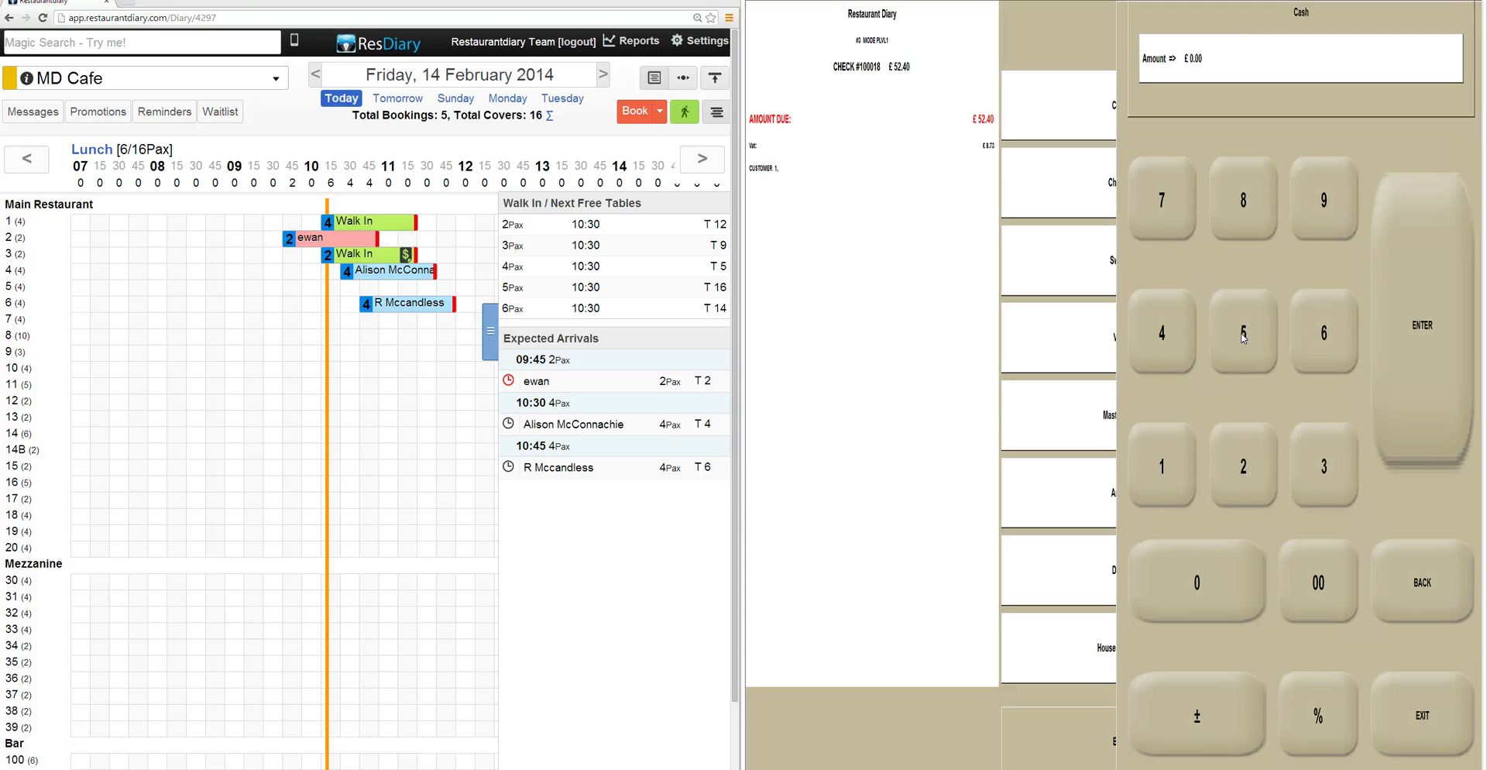
pyautogui.click(1324, 582)
pyautogui.click(1427, 360)
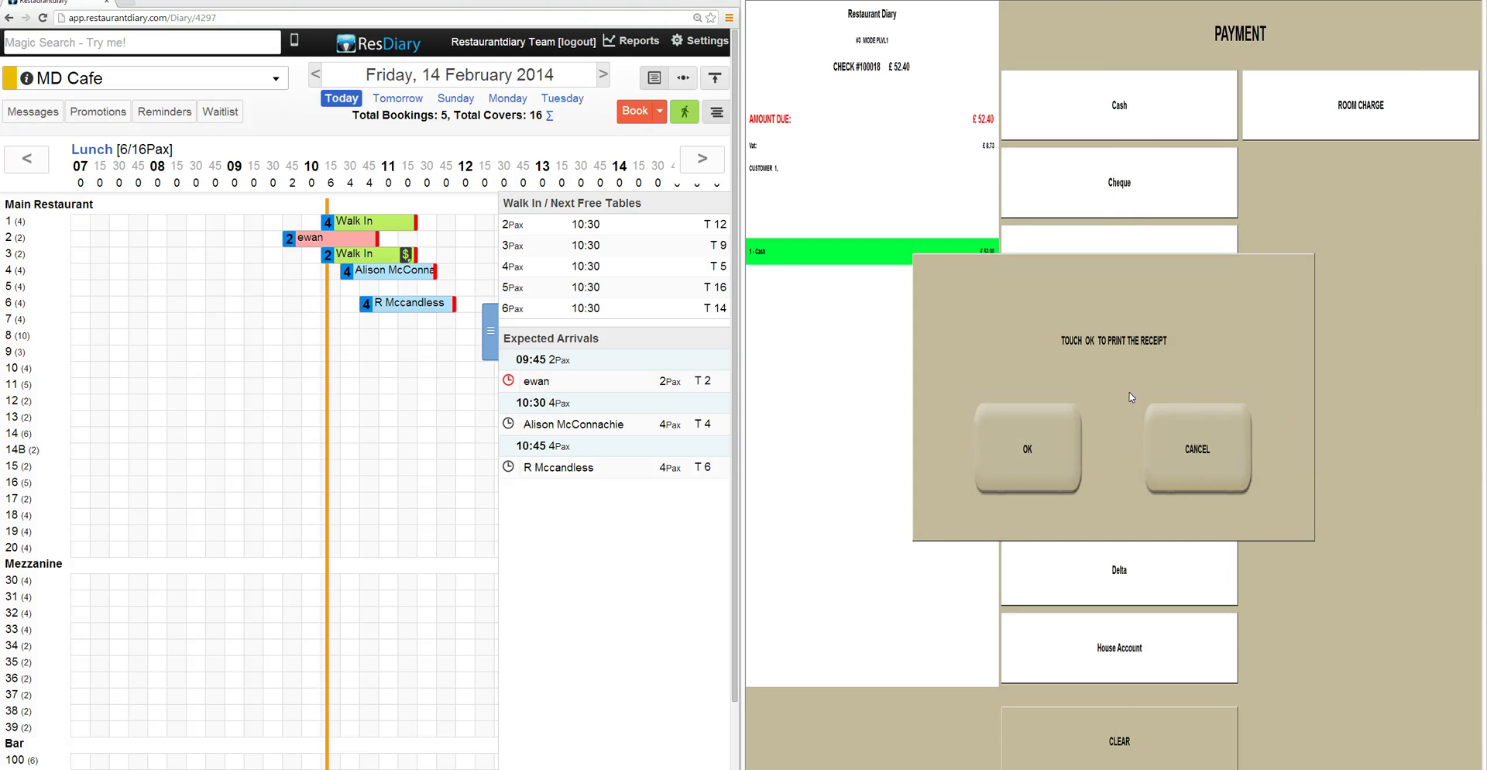
pyautogui.click(1028, 452)
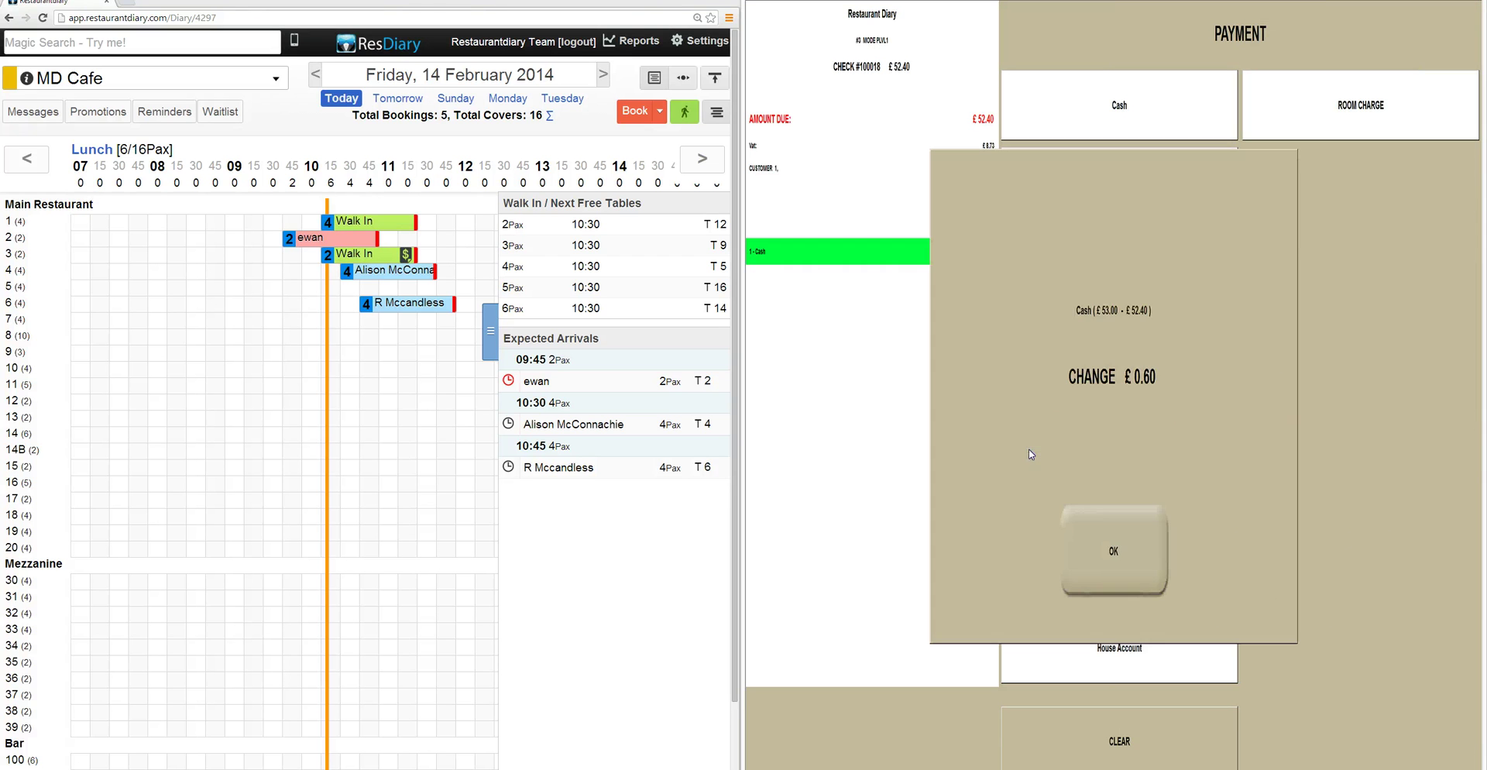
pyautogui.click(1120, 554)
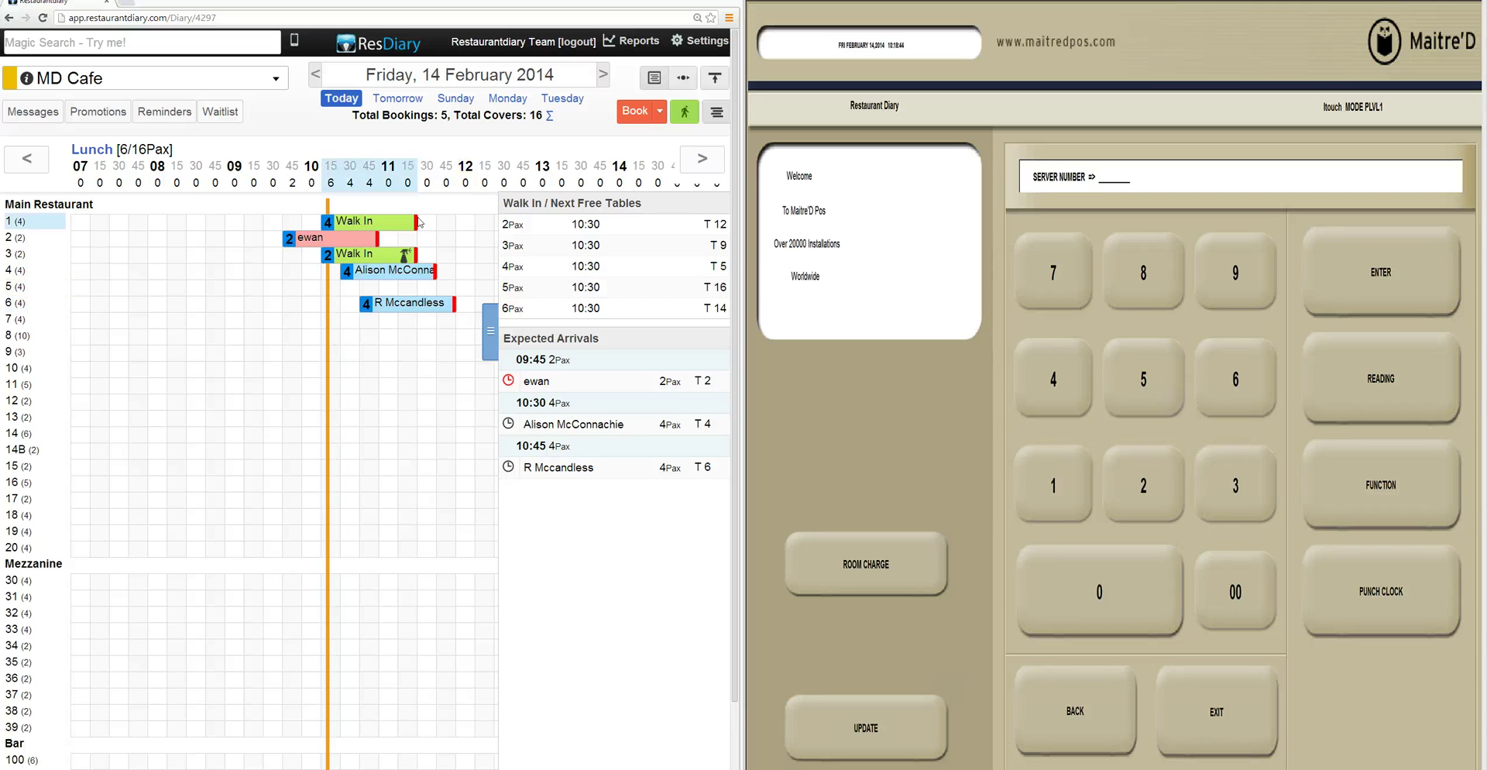
# - As server 1, open table 3, confirm 'Clean table 3?' and exit back to login
pyautogui.click(1054, 488)
pyautogui.click(1396, 268)
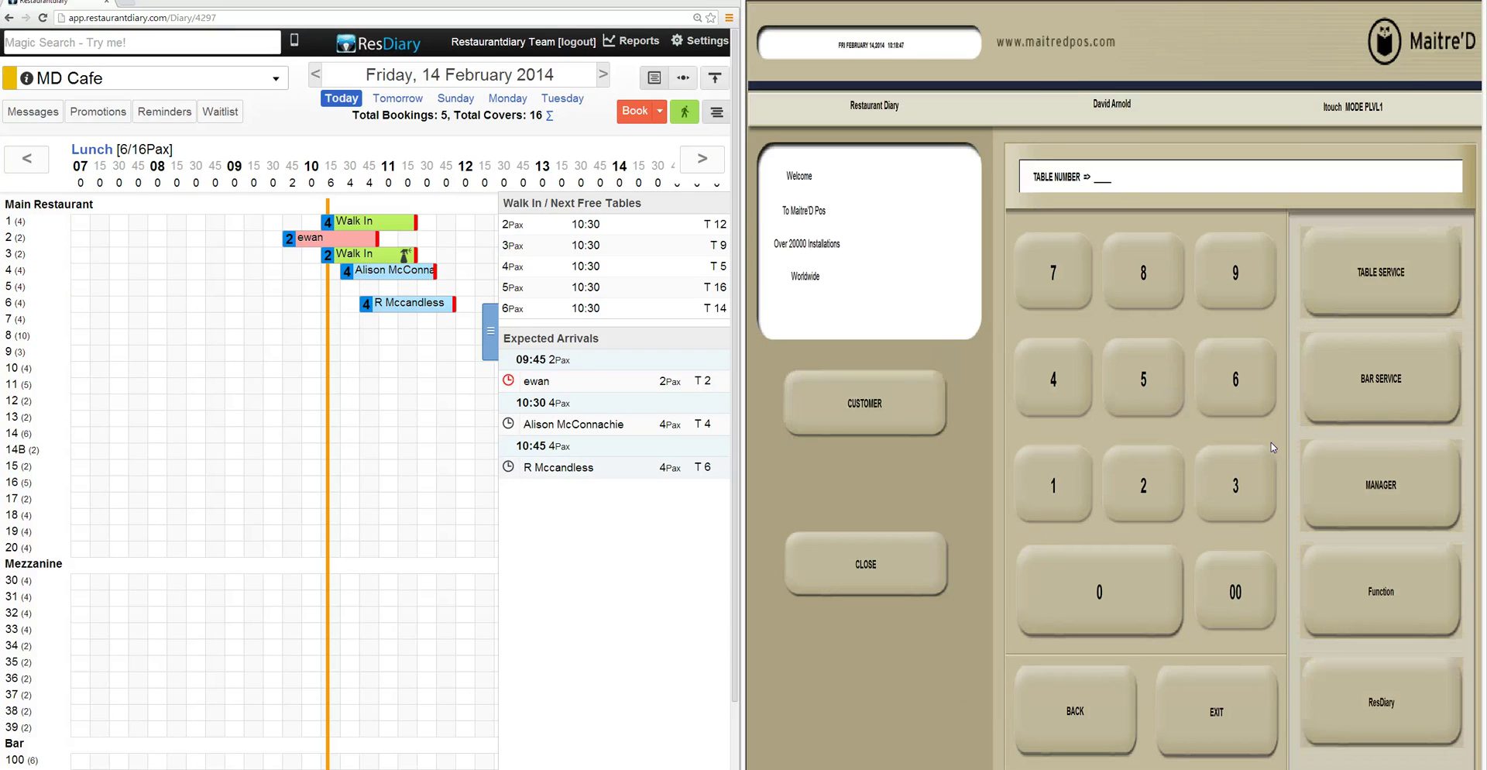
pyautogui.click(1233, 485)
pyautogui.click(1354, 281)
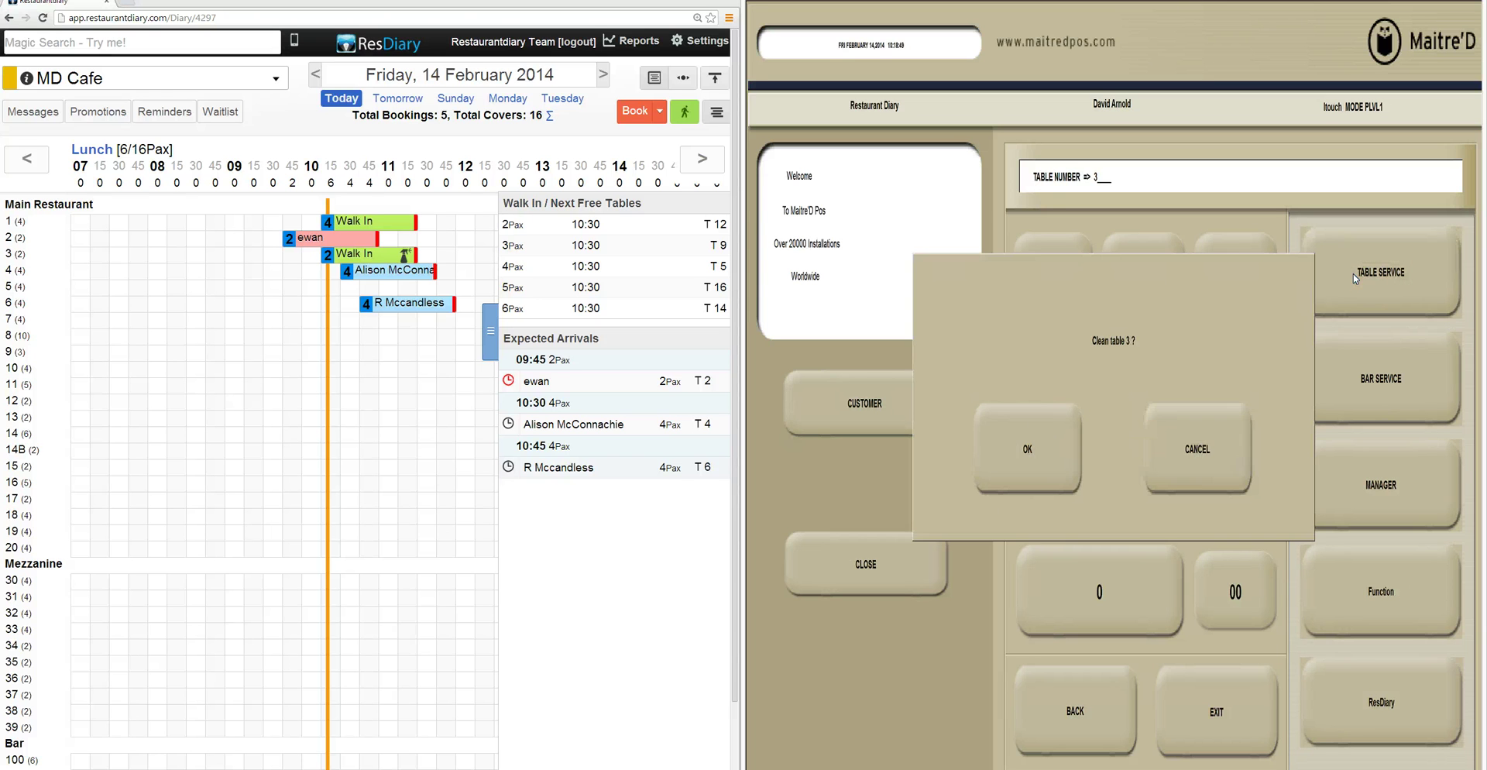
pyautogui.click(1026, 450)
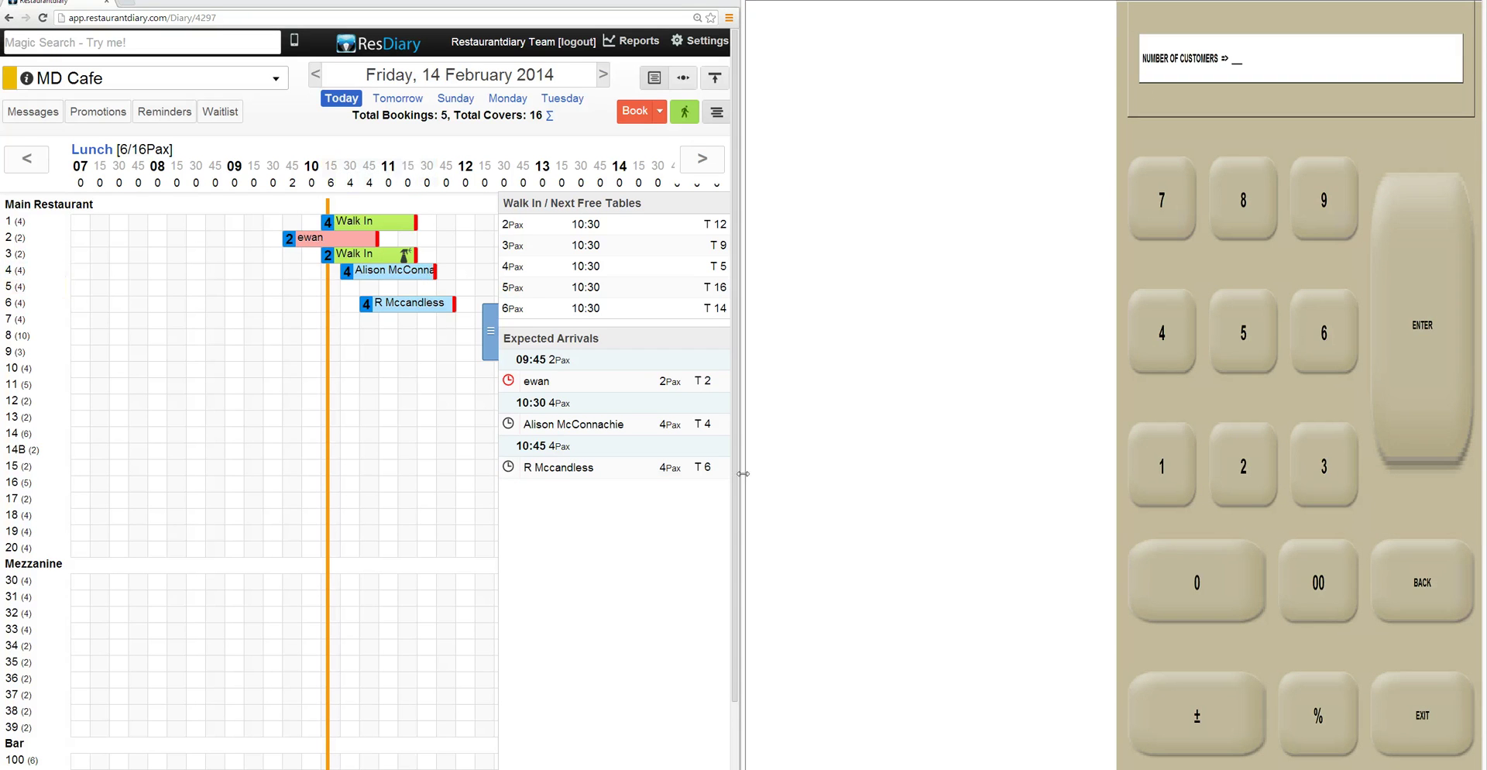
pyautogui.click(1456, 741)
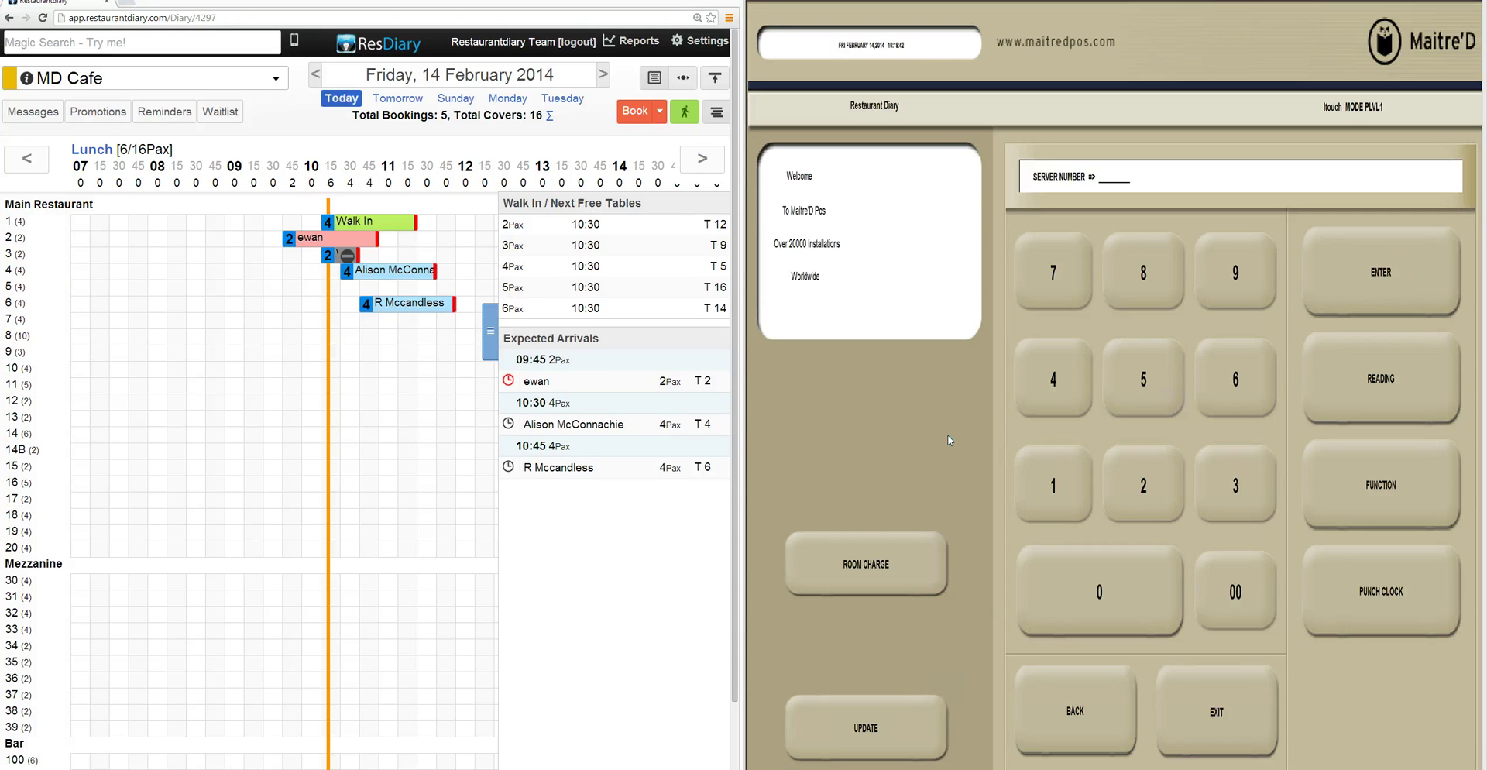
# - Sign in as server 1, show the ResDiary floor plan and open its FUNCTION menu
pyautogui.click(1071, 476)
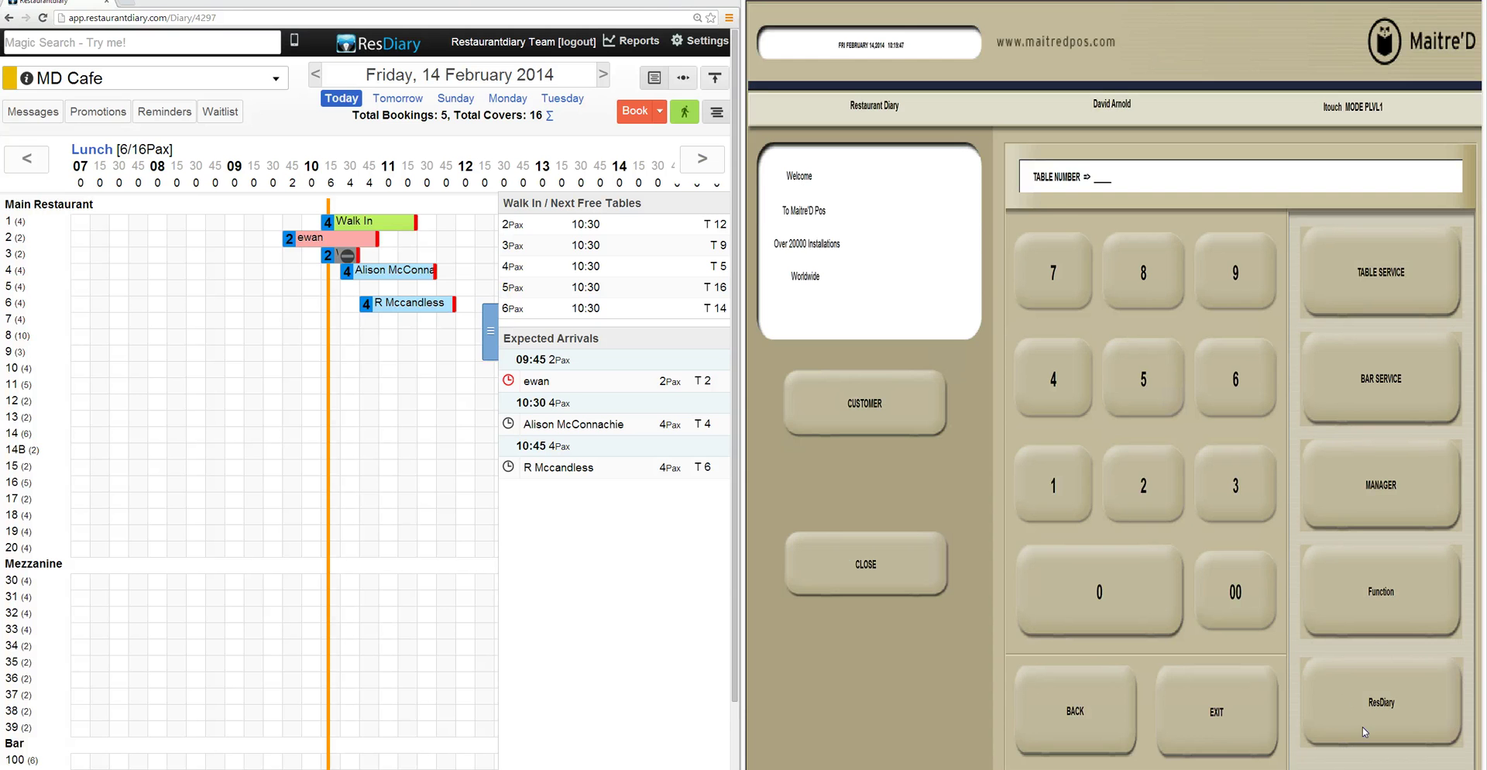
pyautogui.click(1398, 702)
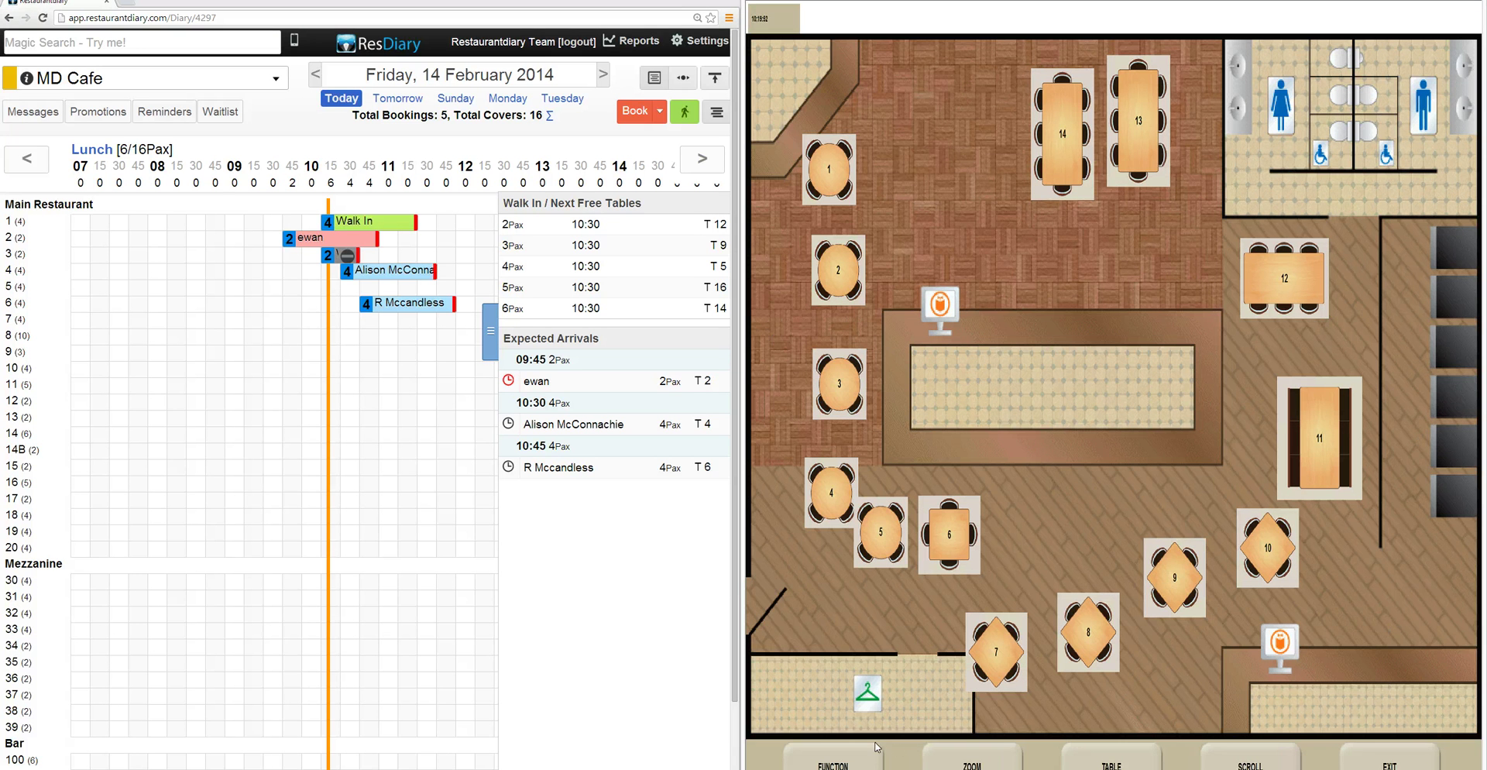
pyautogui.click(858, 761)
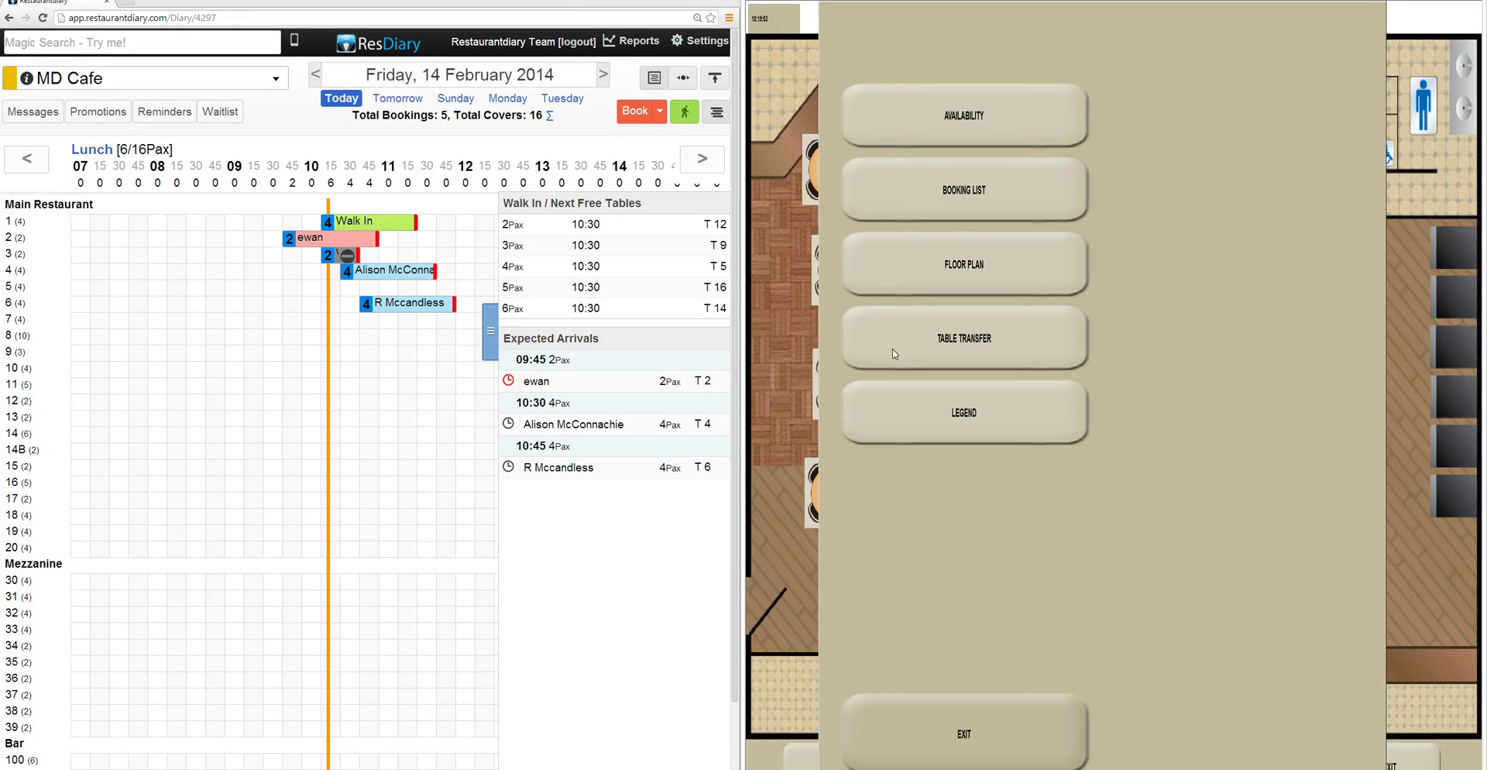
# - Open the 2014-02-14 booking list and load the 09:45 booking for 2, retrying after the timeout
pyautogui.click(974, 192)
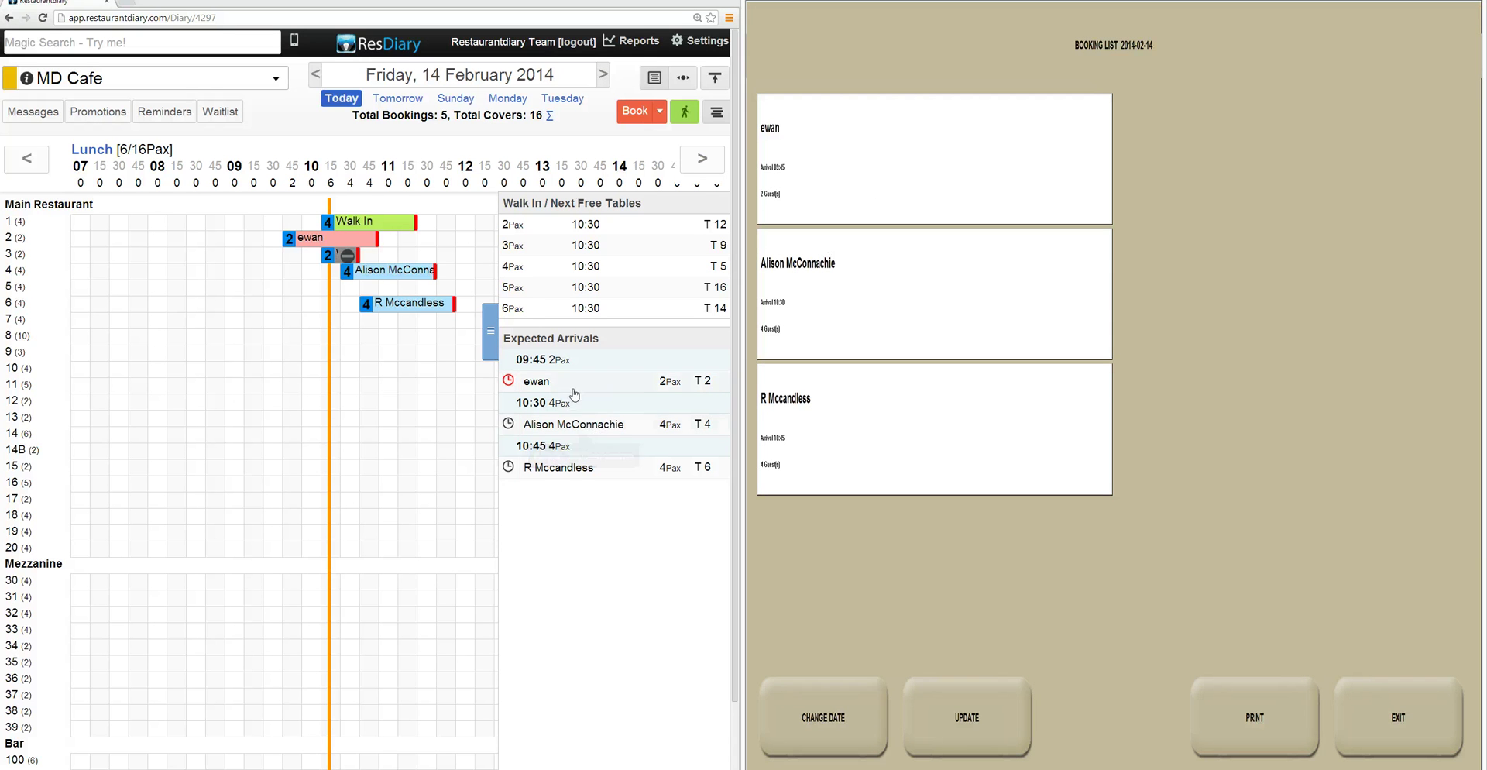
pyautogui.click(843, 171)
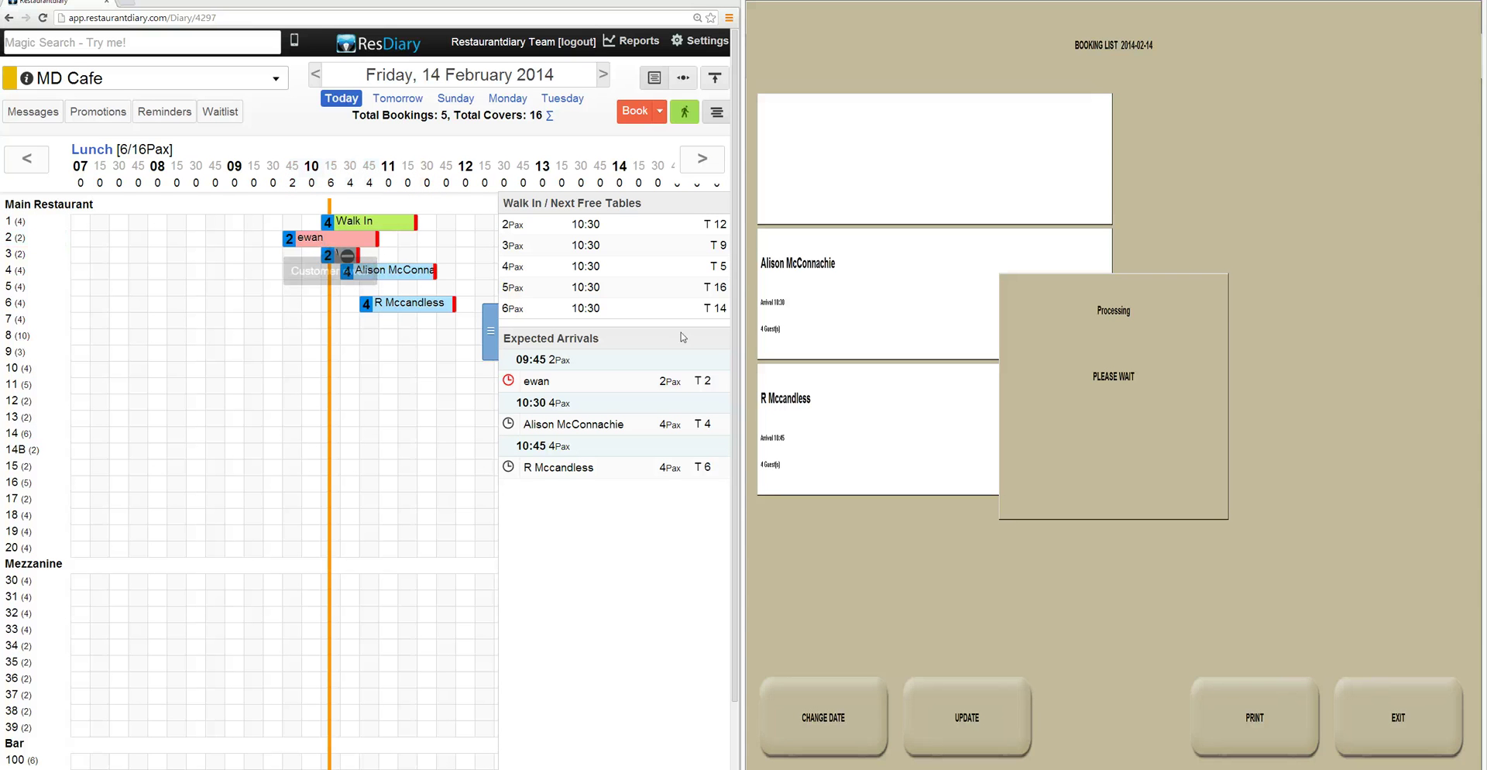
pyautogui.click(1129, 422)
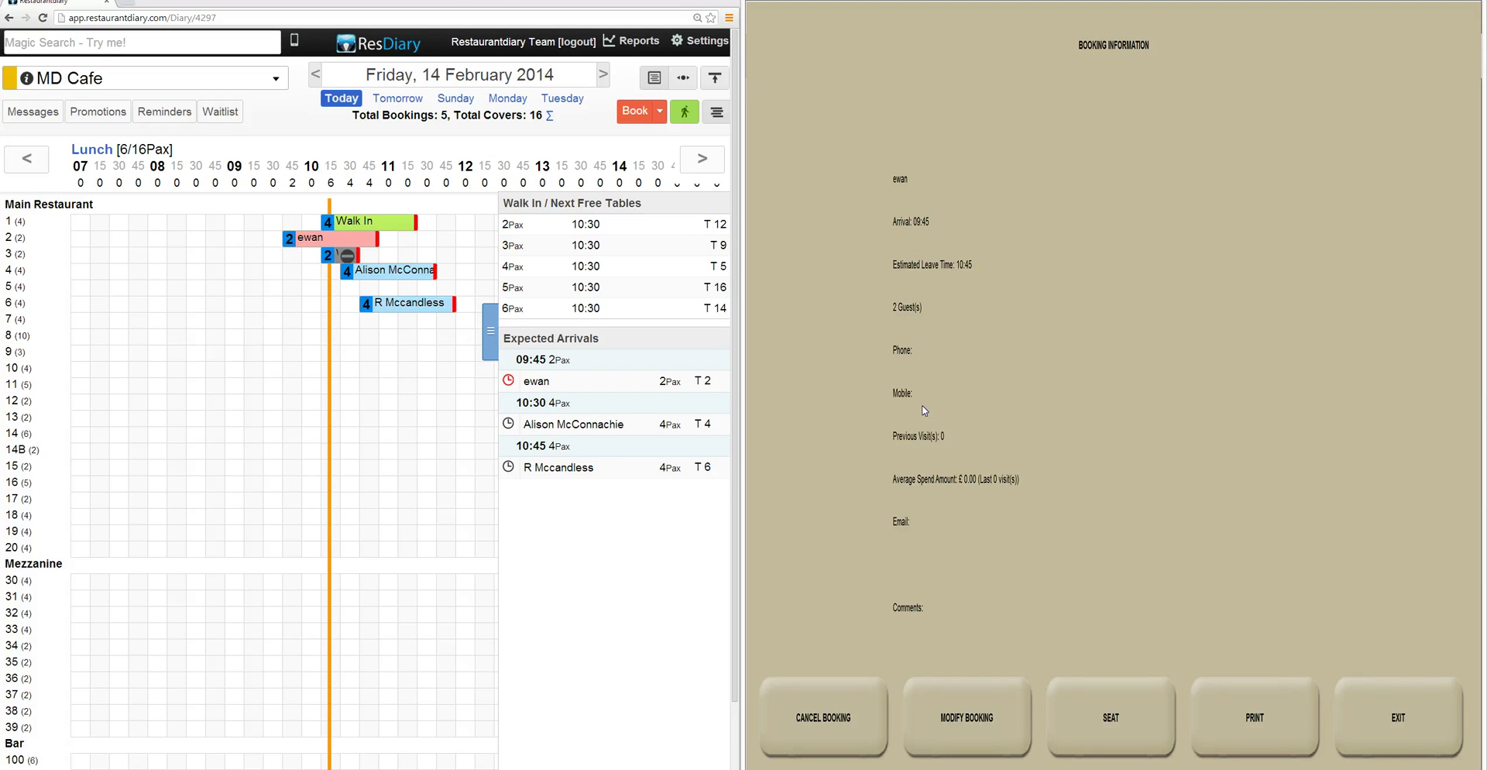
# - Seat the 09:45 booking at table 2 on the floor plan and save it
pyautogui.click(343, 241)
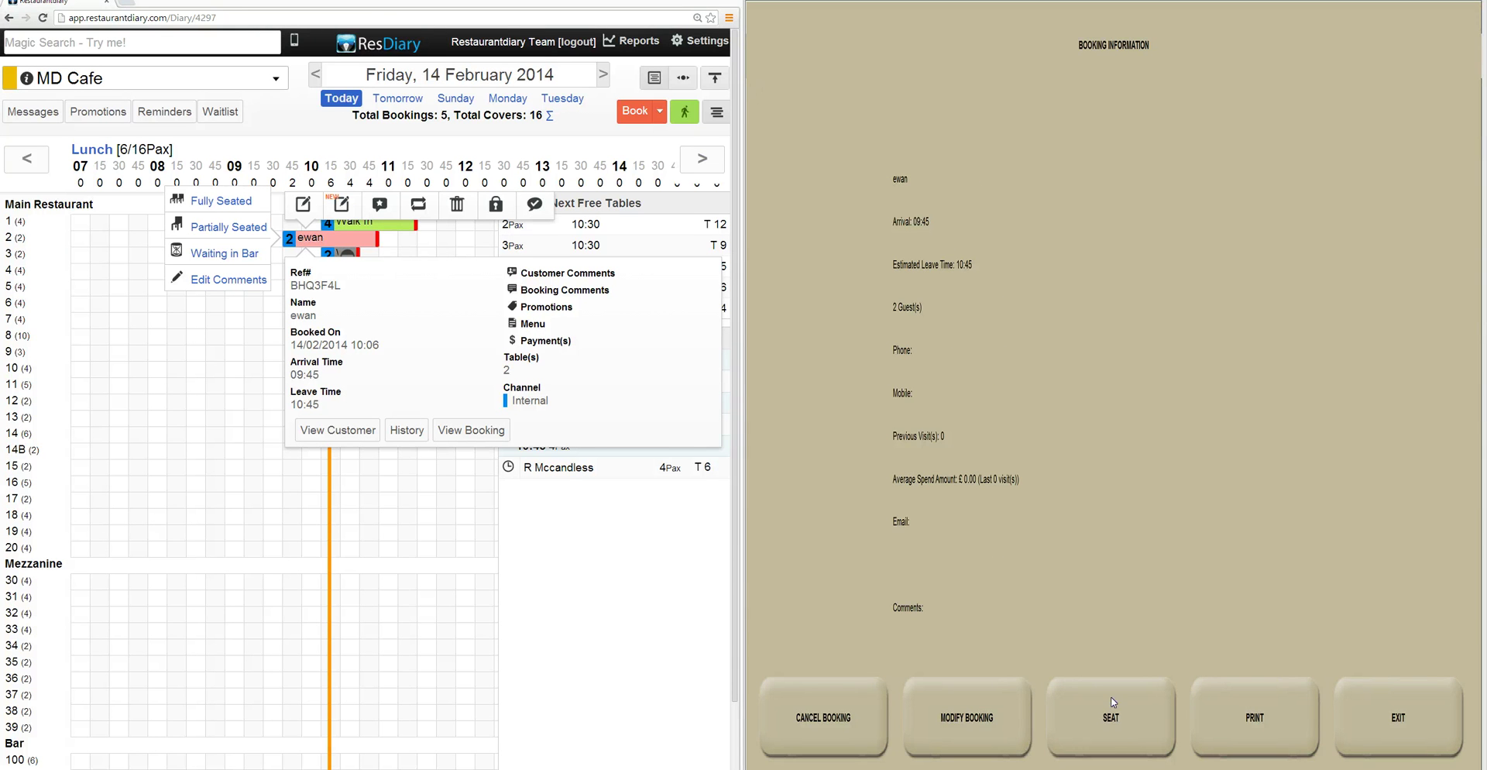
pyautogui.click(1113, 719)
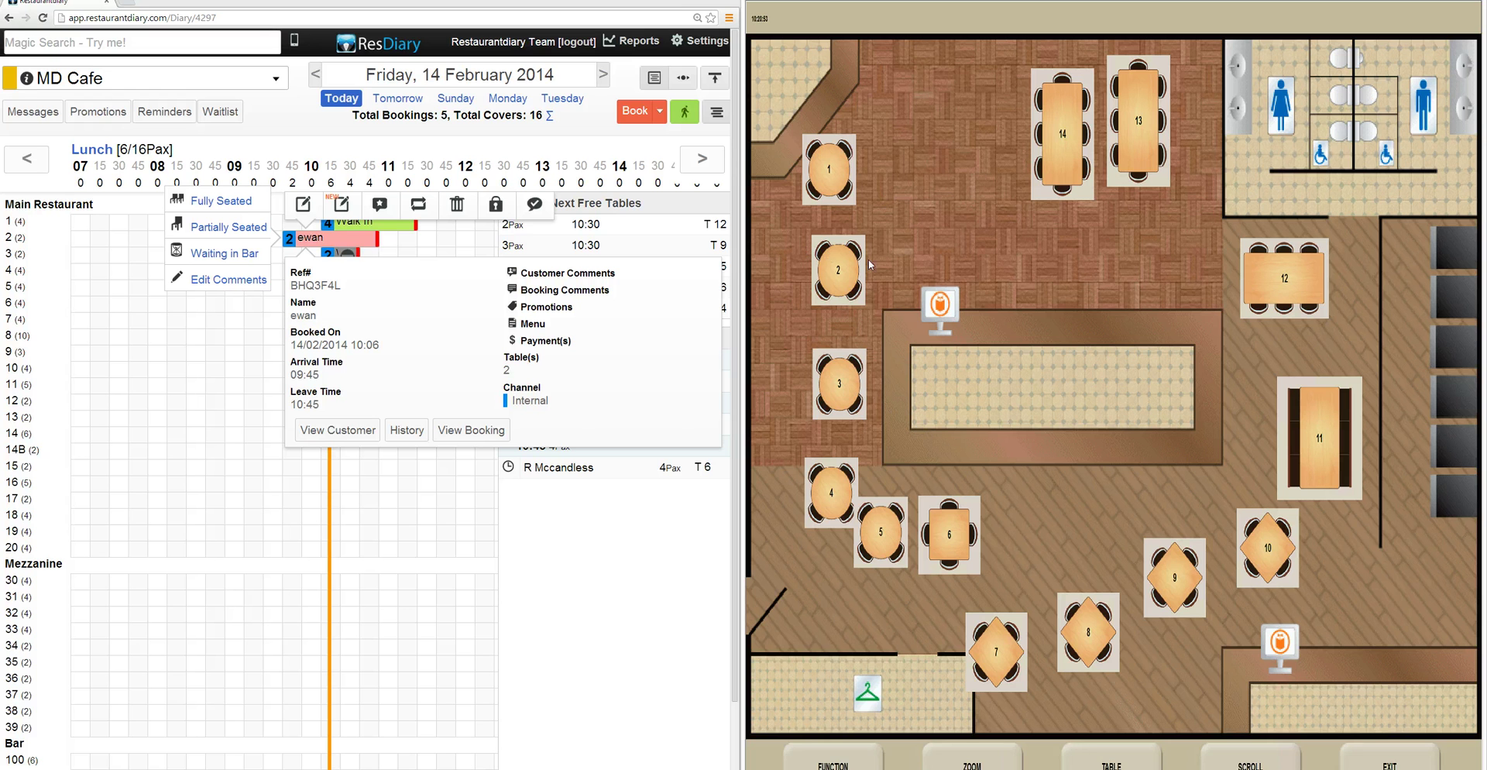
pyautogui.click(852, 272)
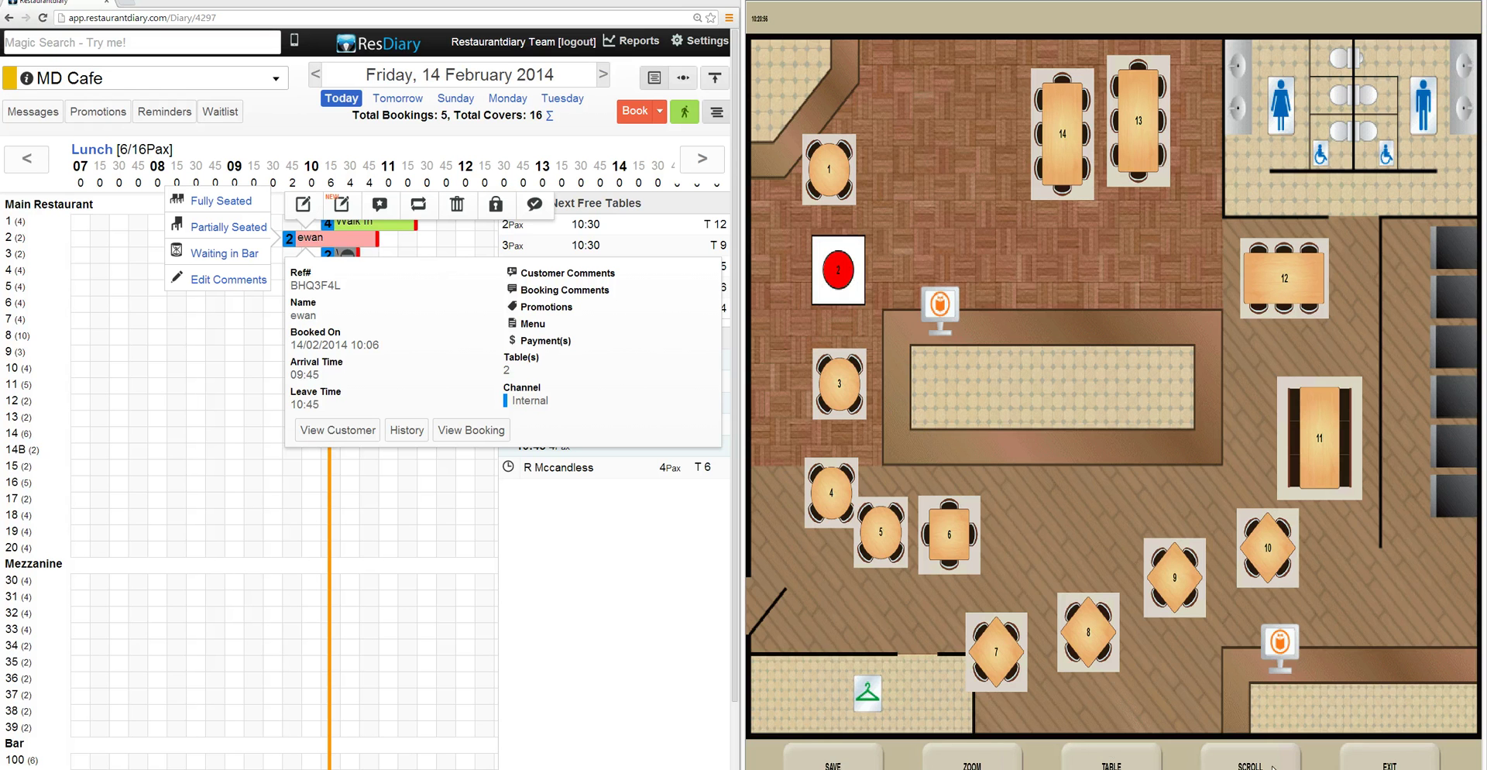
pyautogui.click(846, 757)
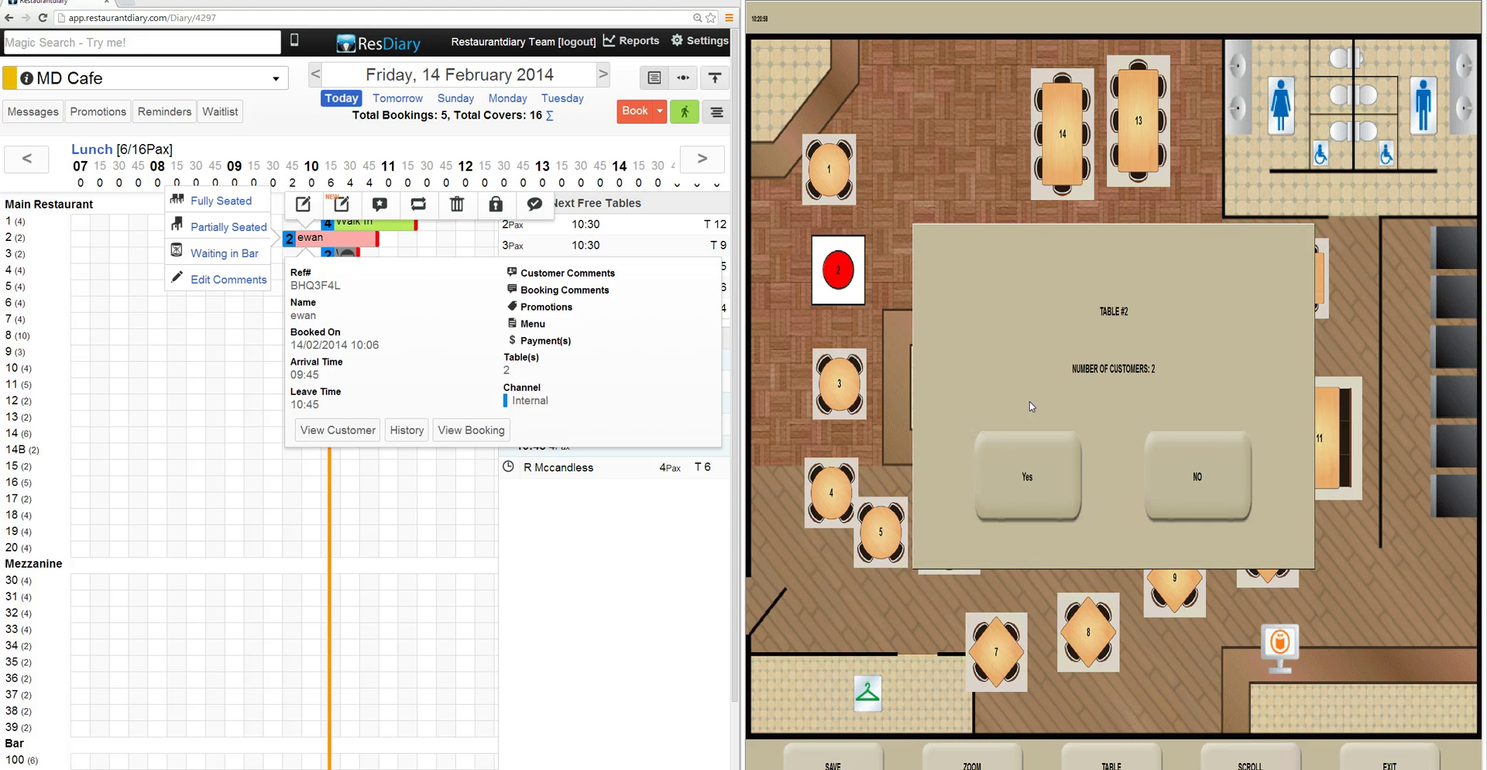
# - Accept 2 customers on the Table #2 prompt
pyautogui.click(1038, 482)
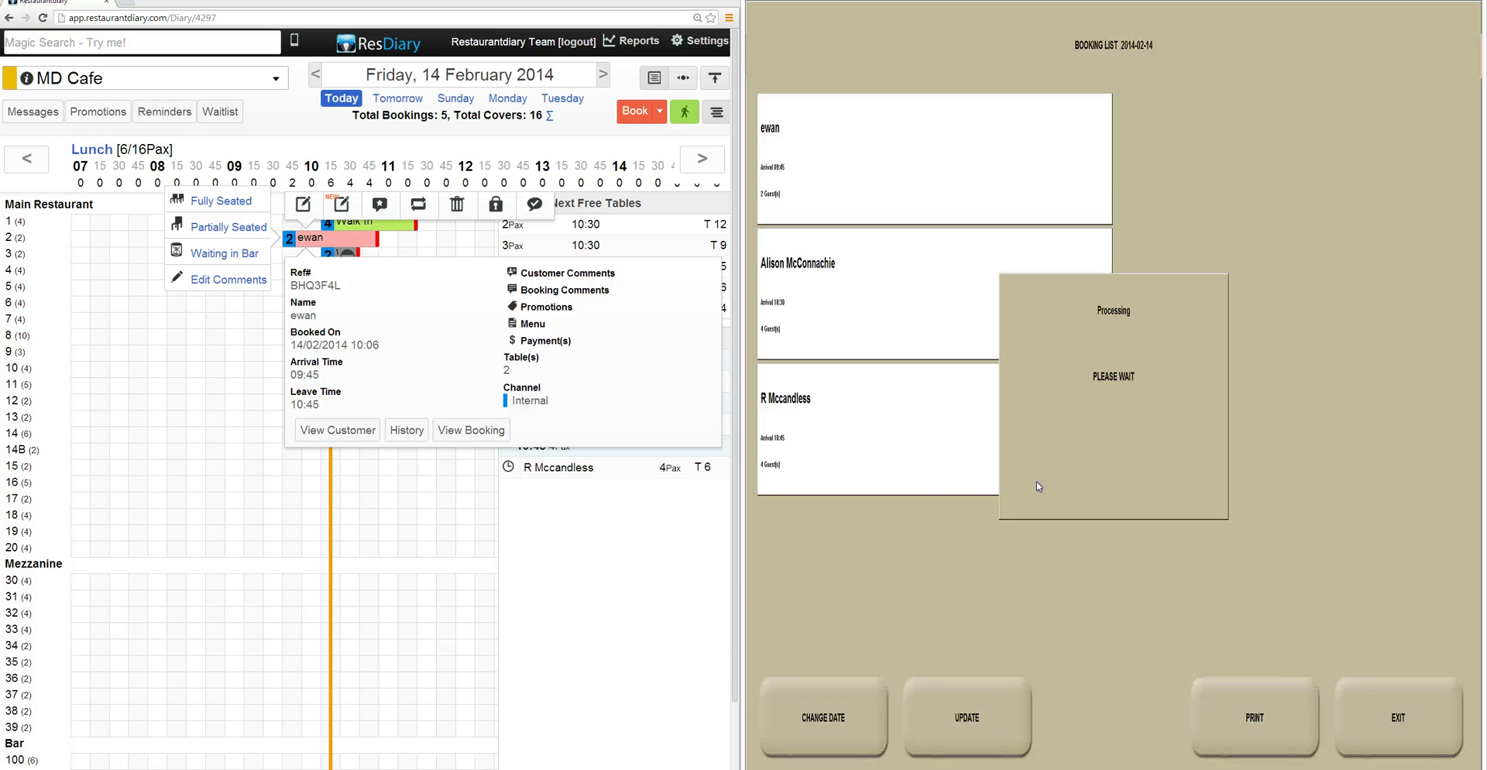